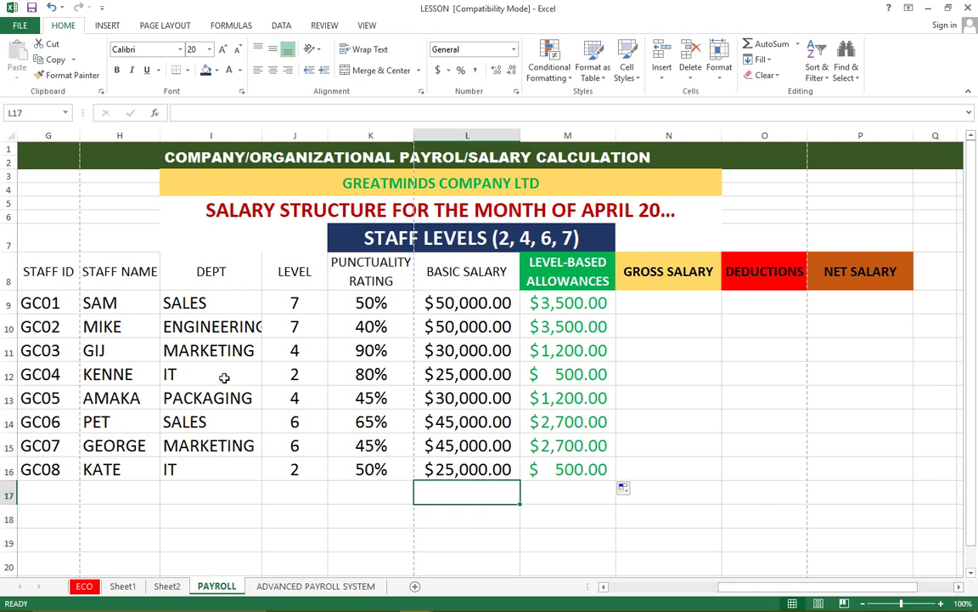
# Widen the DEPT column so that its longest department name fits
pyautogui.moveTo(261, 133); pyautogui.dragTo(271, 136)
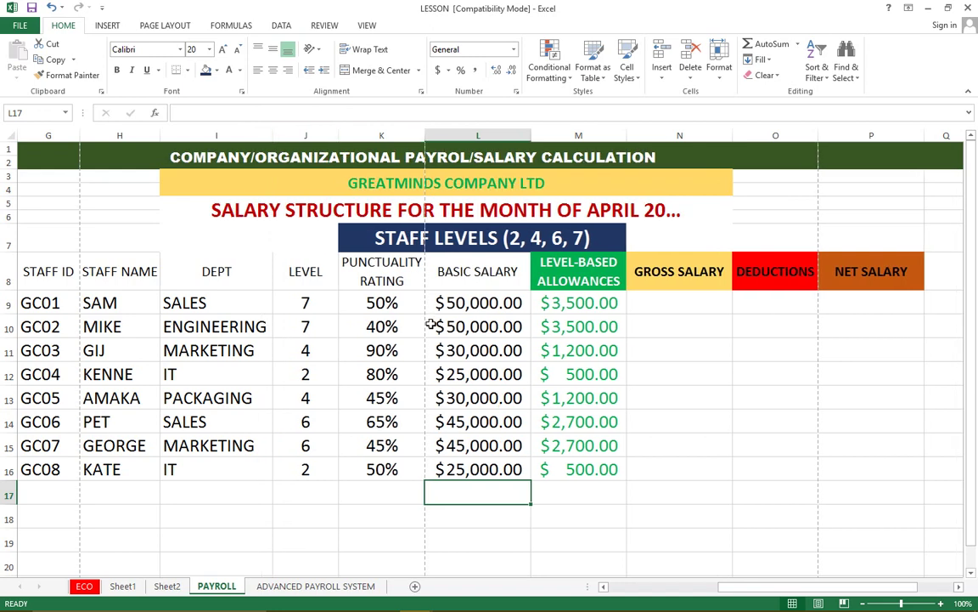
# Examine the payroll sheet's headings and its staff name, department, level, punctuality rating, basic salary, allowance and deductions columns
pyautogui.click(461, 182)
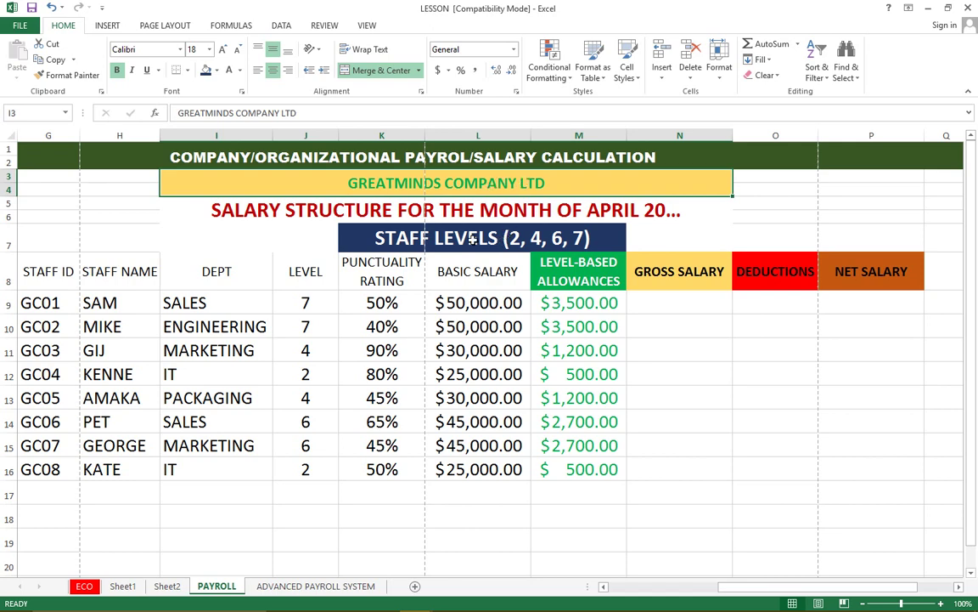
pyautogui.click(381, 238)
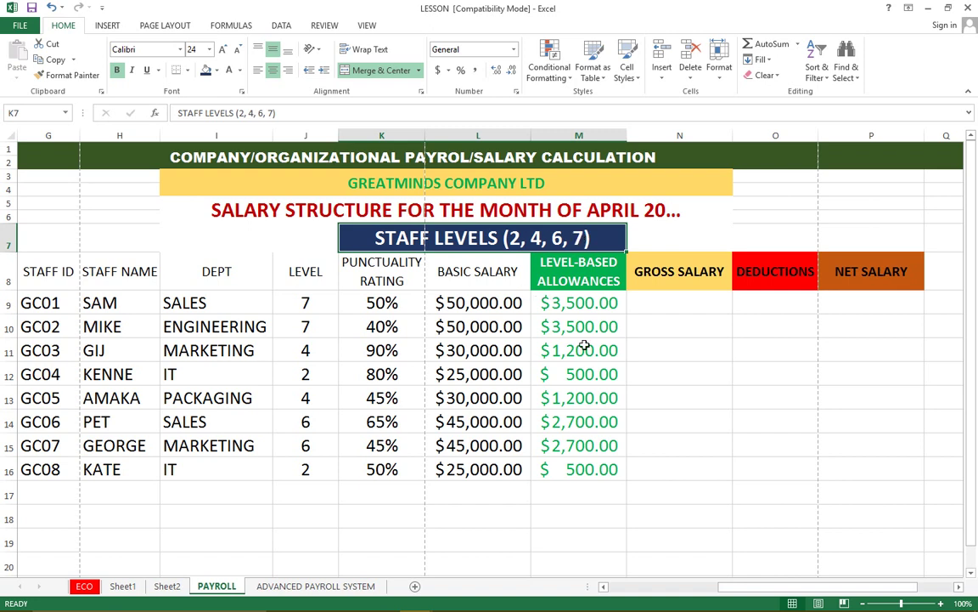
pyautogui.click(562, 276)
pyautogui.moveTo(562, 276); pyautogui.dragTo(577, 469)
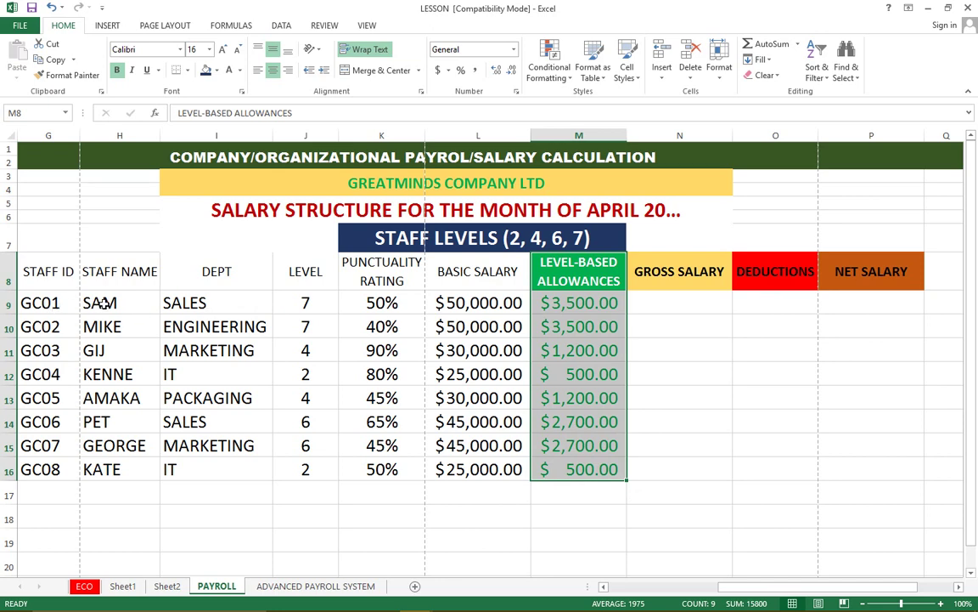
pyautogui.moveTo(101, 304); pyautogui.dragTo(101, 467)
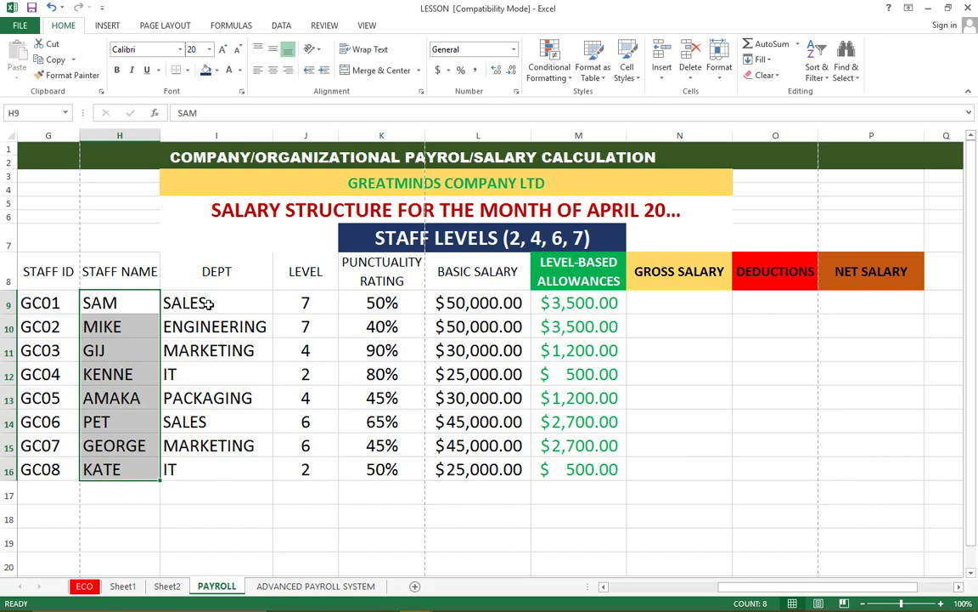
pyautogui.moveTo(208, 303); pyautogui.dragTo(214, 460)
pyautogui.moveTo(308, 302); pyautogui.dragTo(303, 472)
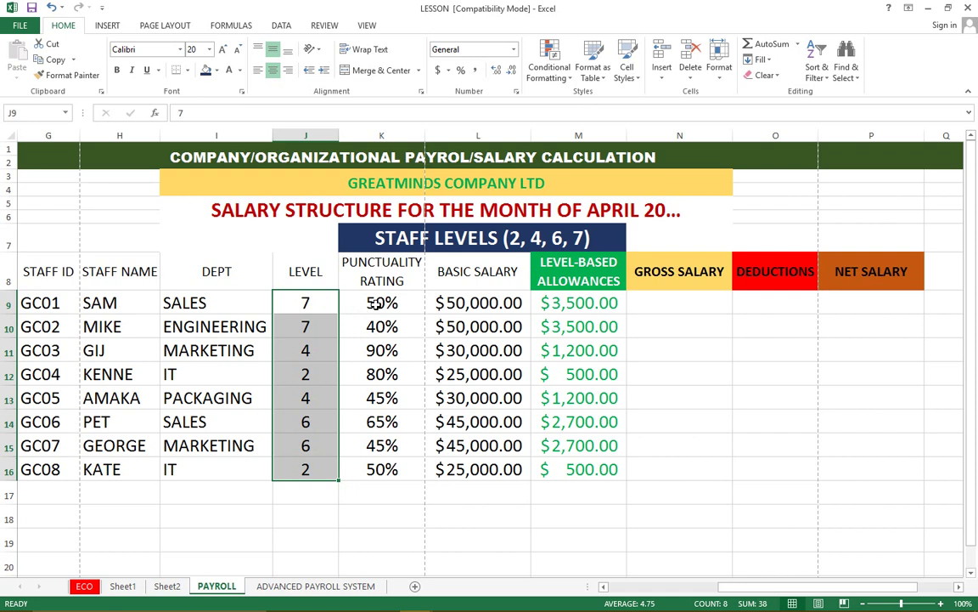
pyautogui.click(377, 304)
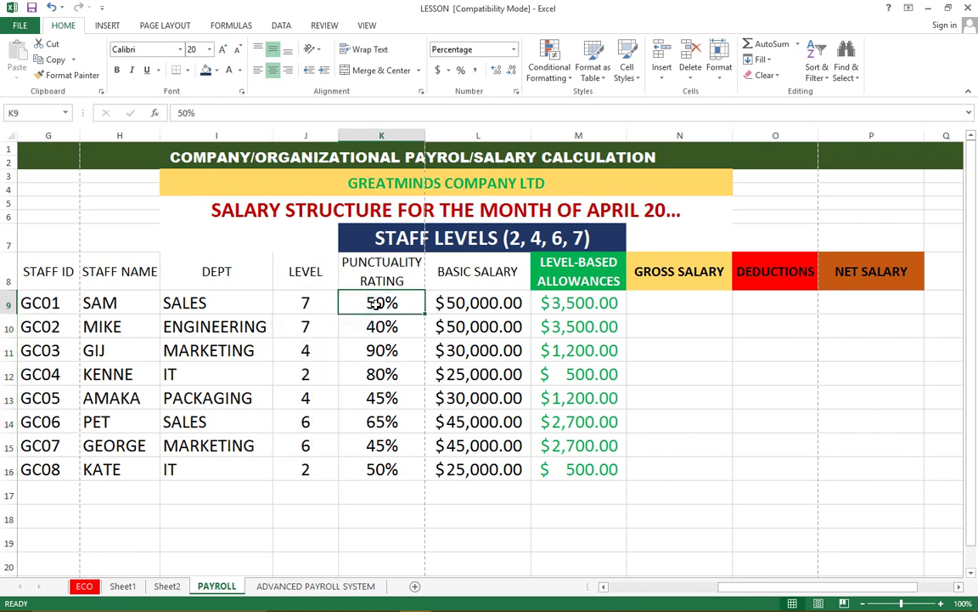
pyautogui.click(758, 273)
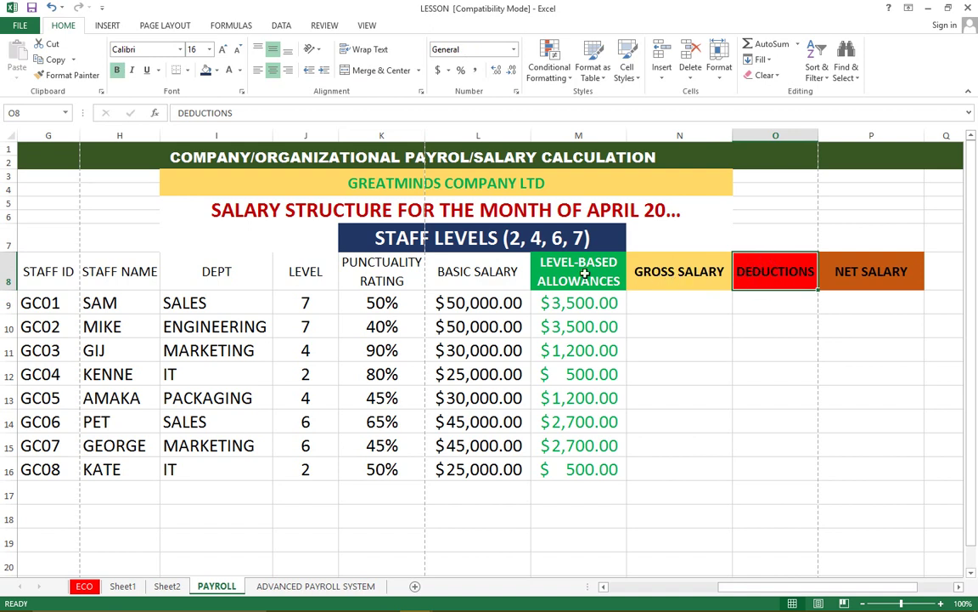
pyautogui.click(302, 304)
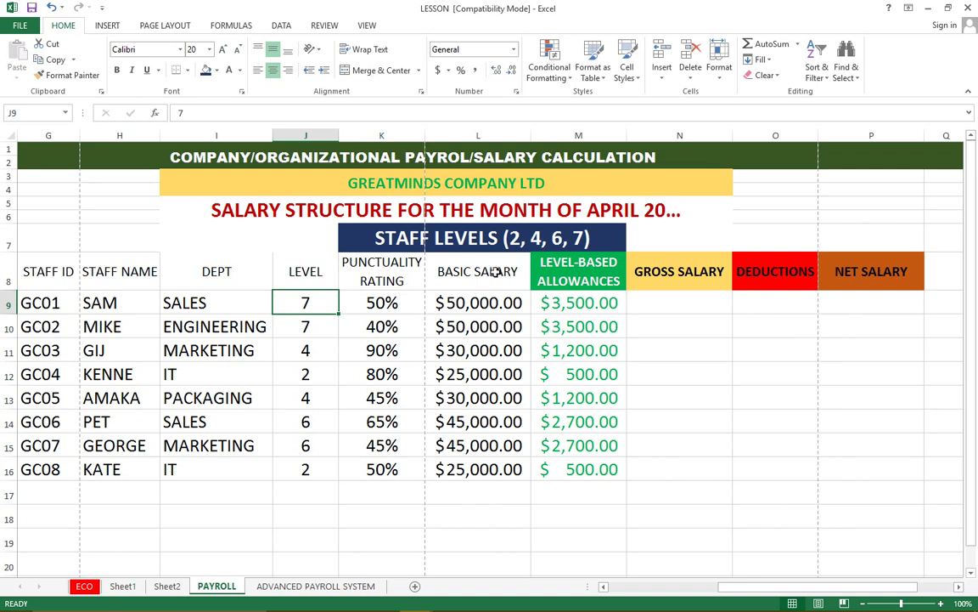
pyautogui.click(586, 263)
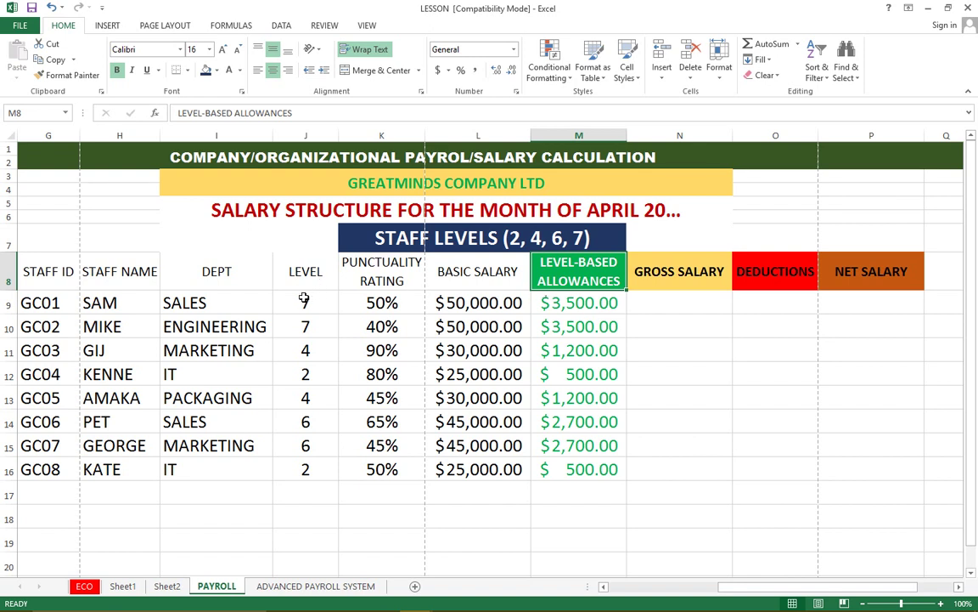
pyautogui.click(480, 304)
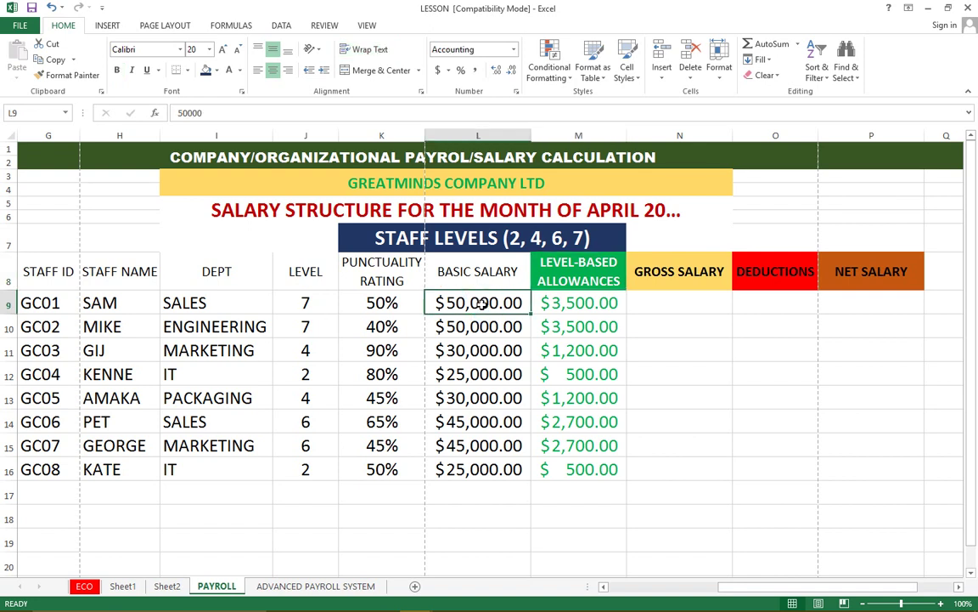
# Clear the existing level-based allowance formulas from M9:M16
pyautogui.click(574, 305)
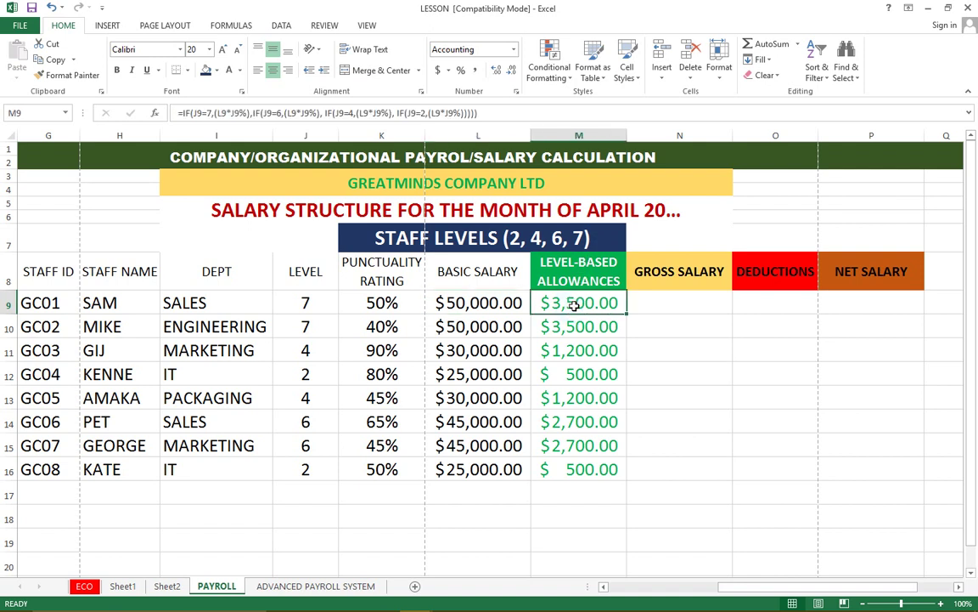
pyautogui.moveTo(613, 304); pyautogui.dragTo(587, 470)
pyautogui.press('Delete')
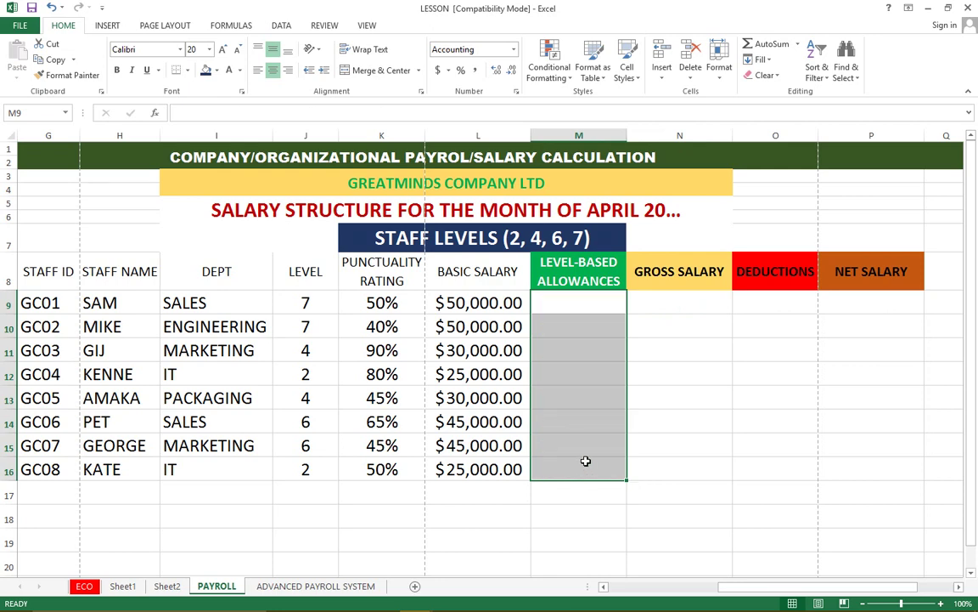
# Examine the level and basic salary of the first employee in row 9 as the basis for the allowance
pyautogui.click(584, 307)
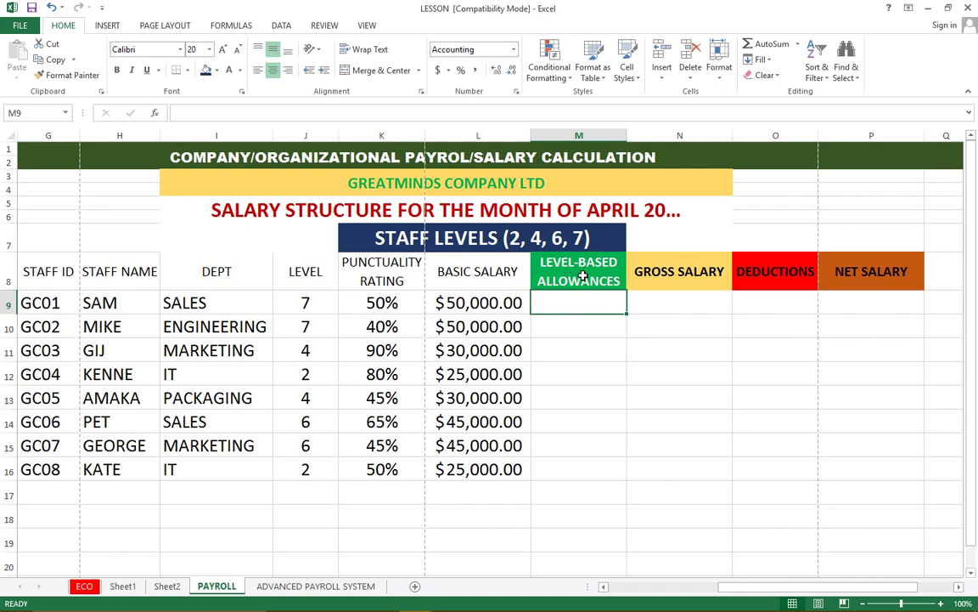
pyautogui.click(302, 304)
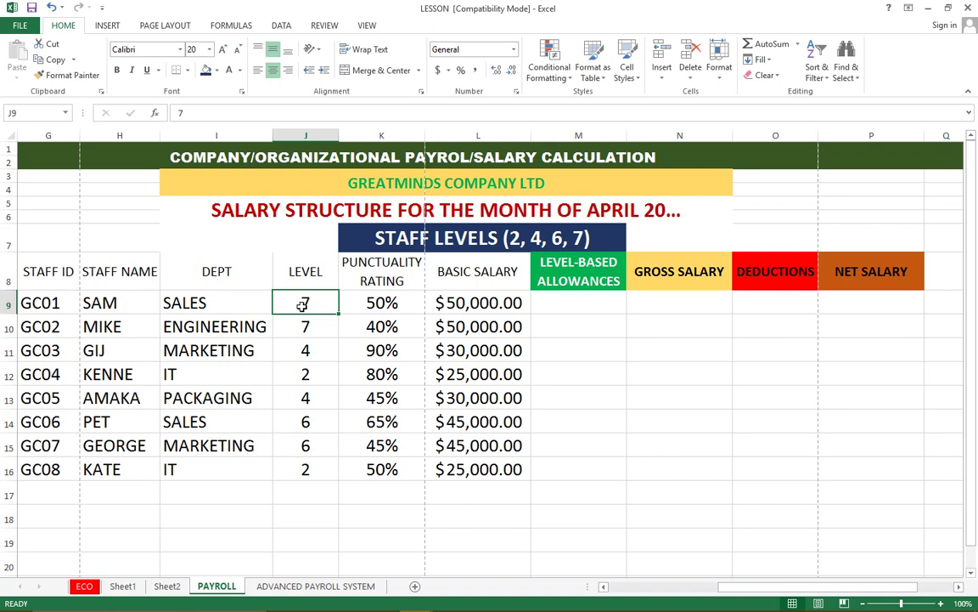
pyautogui.click(101, 303)
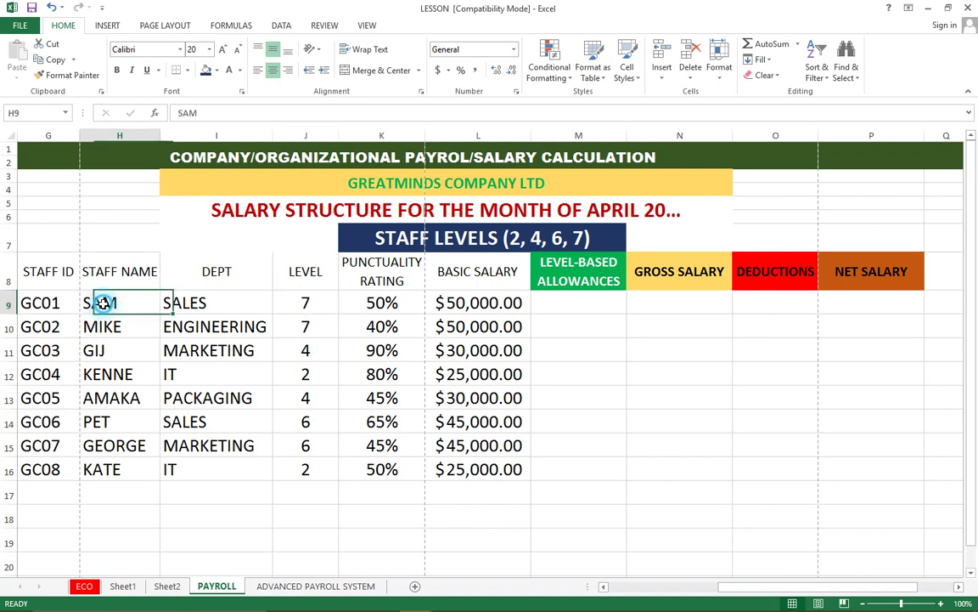
pyautogui.click(304, 301)
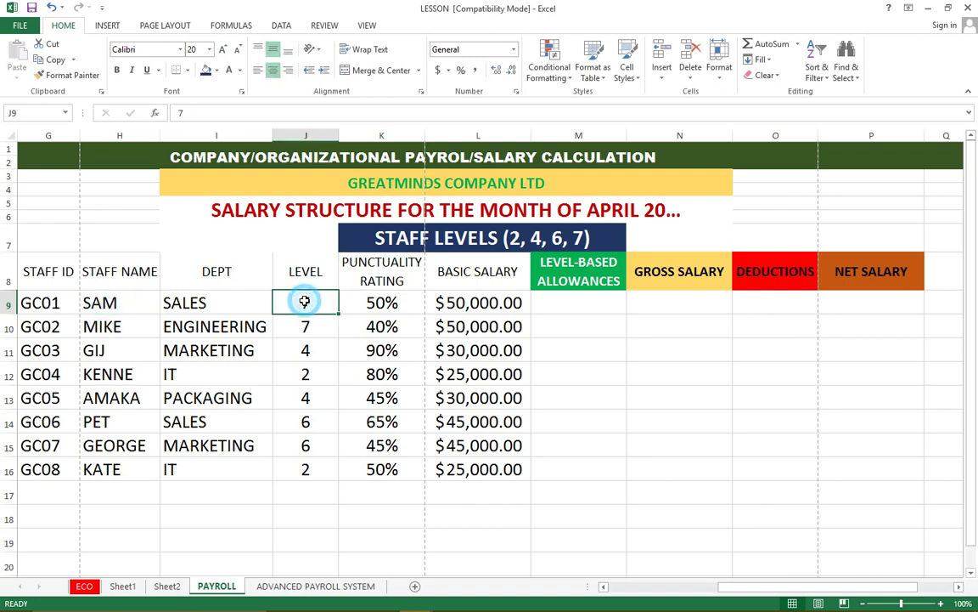
pyautogui.click(478, 303)
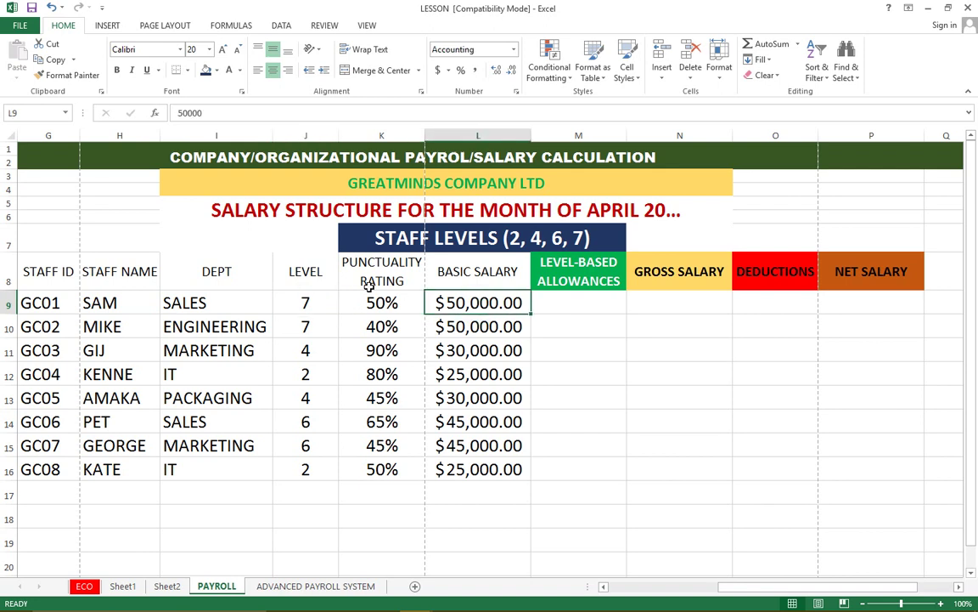
pyautogui.click(304, 302)
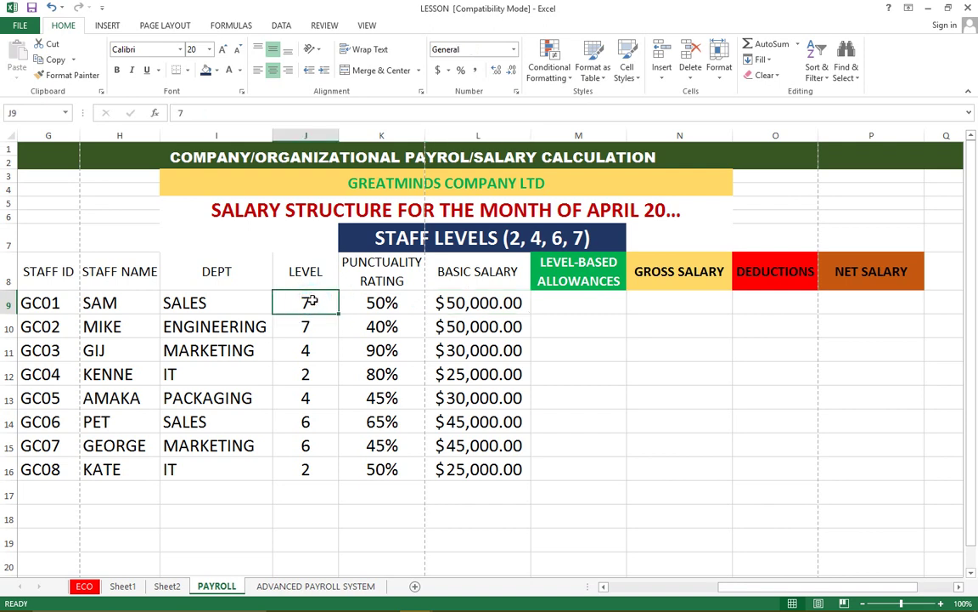
# Start the level-based allowance formula in M9 with a test for level 7: =IF(J9=7,
pyautogui.click(578, 301)
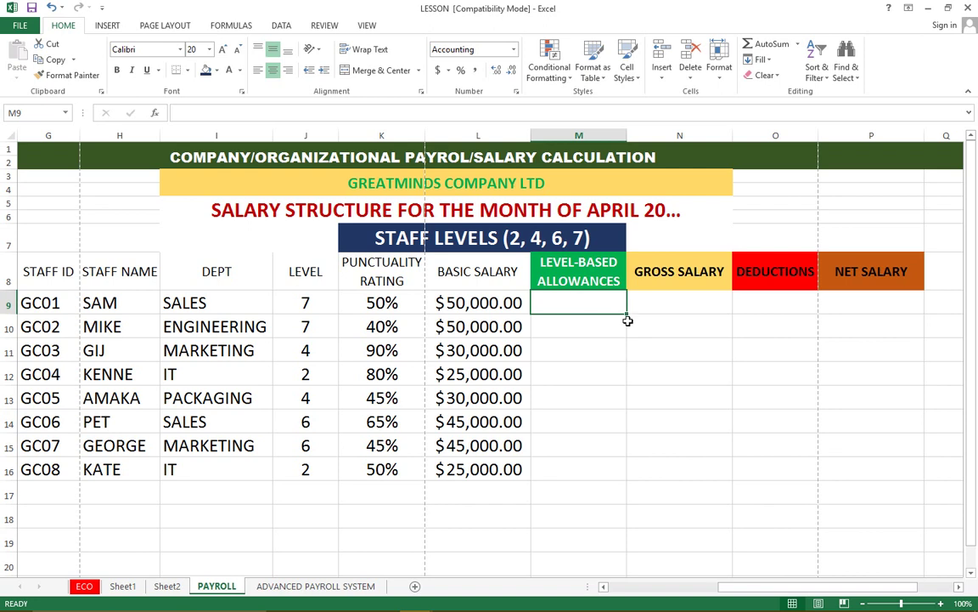
pyautogui.moveTo(762, 608)
pyautogui.write('=')
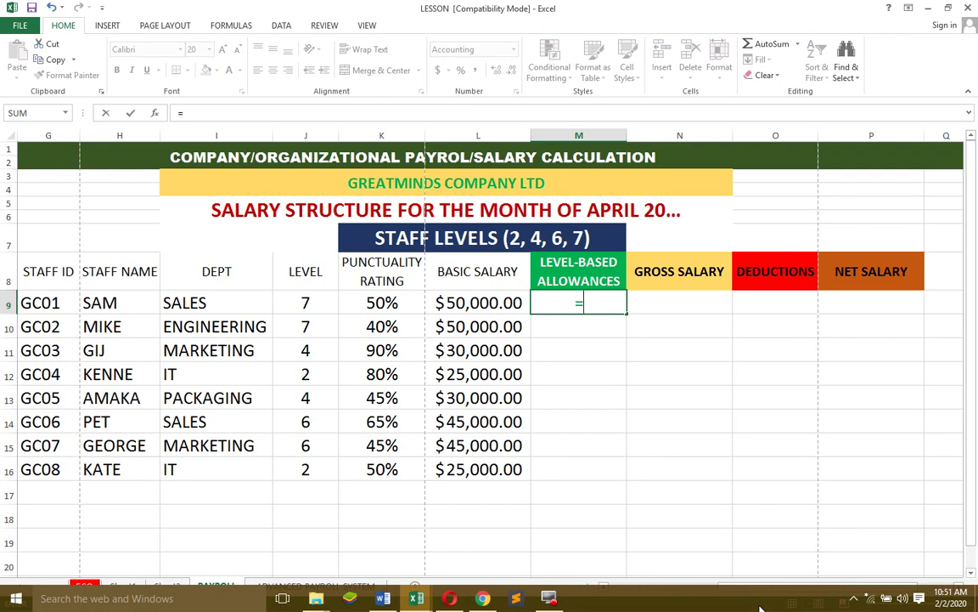
pyautogui.write('IF')
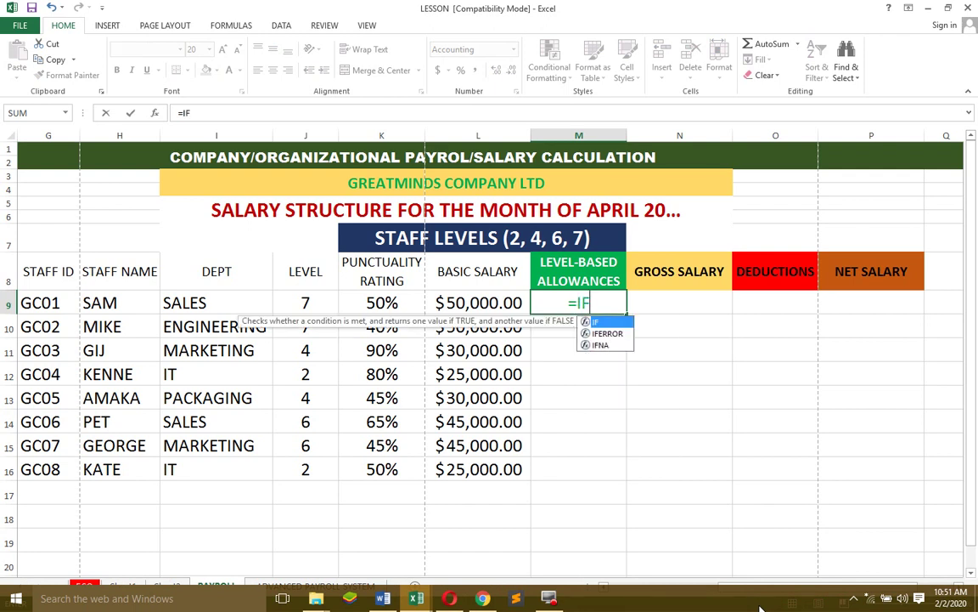
pyautogui.write('(J')
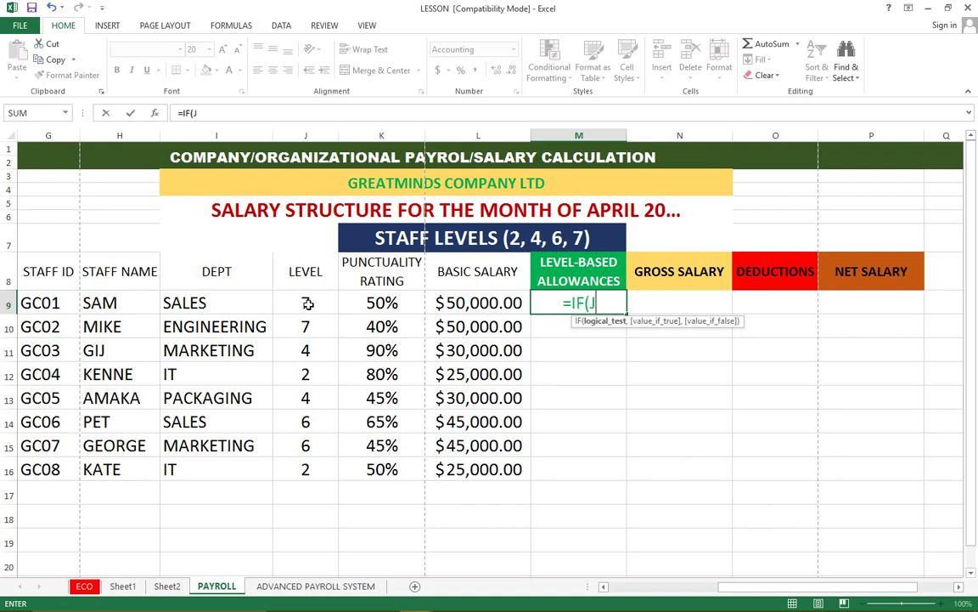
pyautogui.click(308, 303)
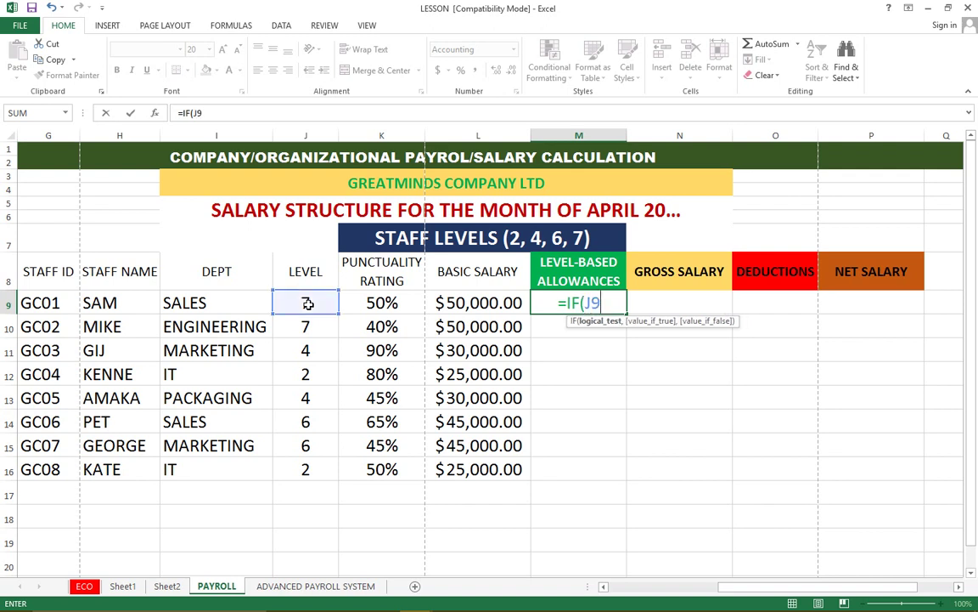
pyautogui.write('=')
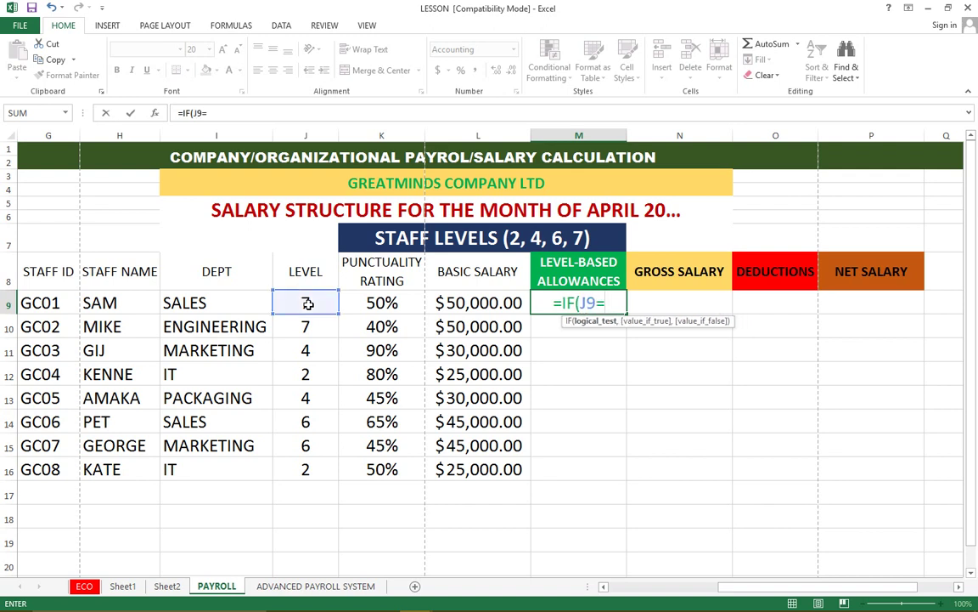
pyautogui.write('7')
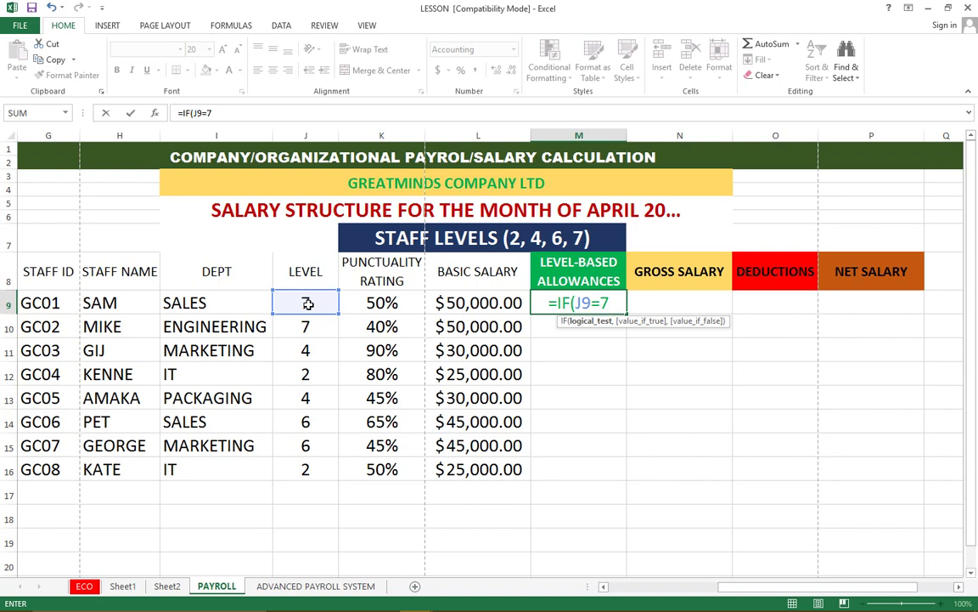
pyautogui.write(',')
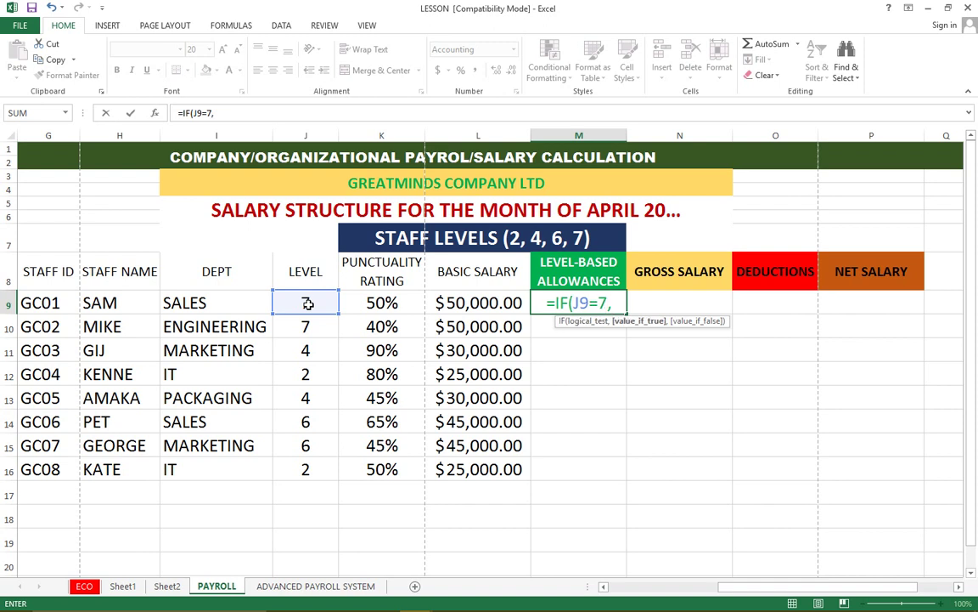
# Add (L9*J9%) as the value-if-true argument of the M9 formula, multiplying basic salary by the level percentage
pyautogui.write('(')
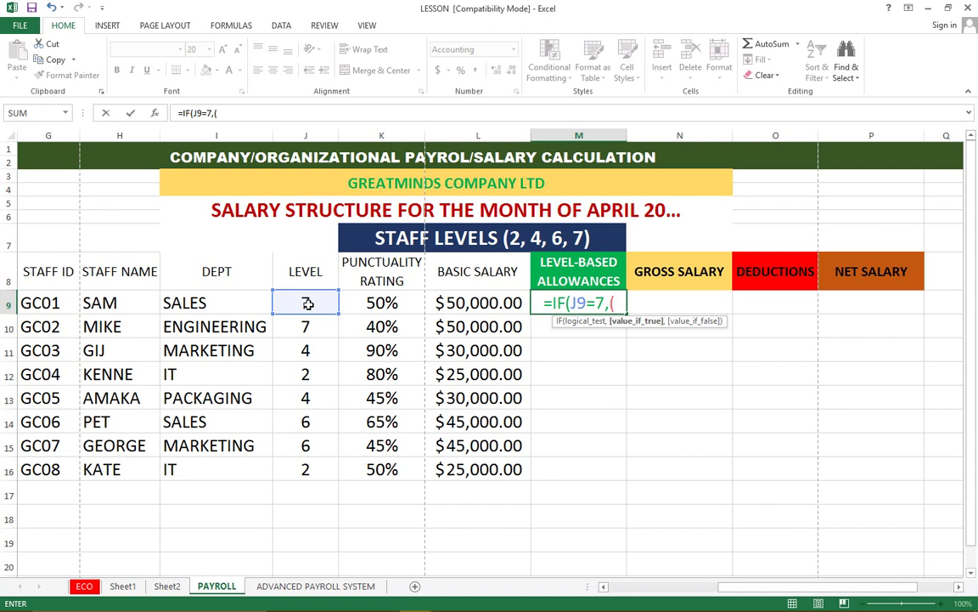
pyautogui.write('L9')
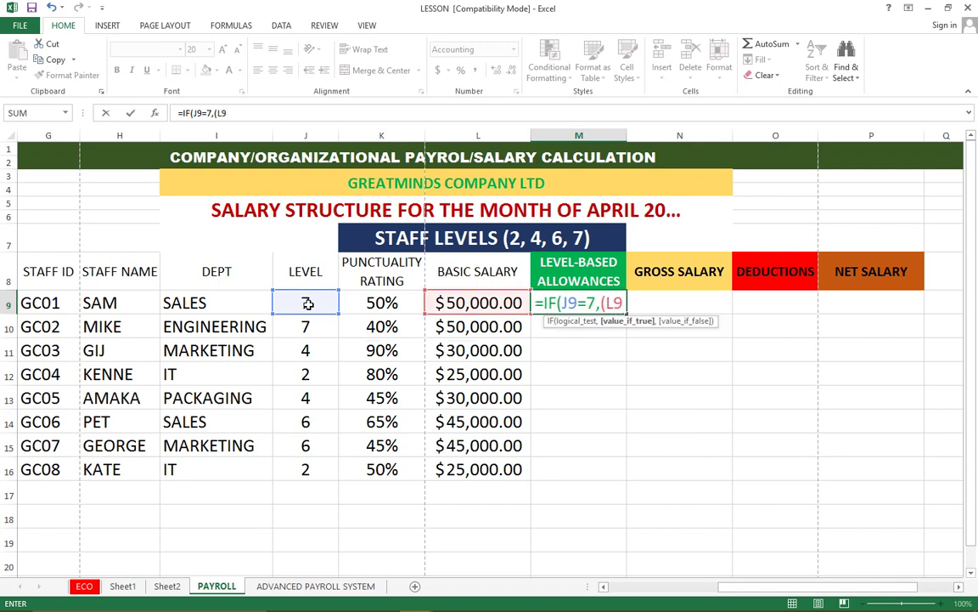
pyautogui.write('*')
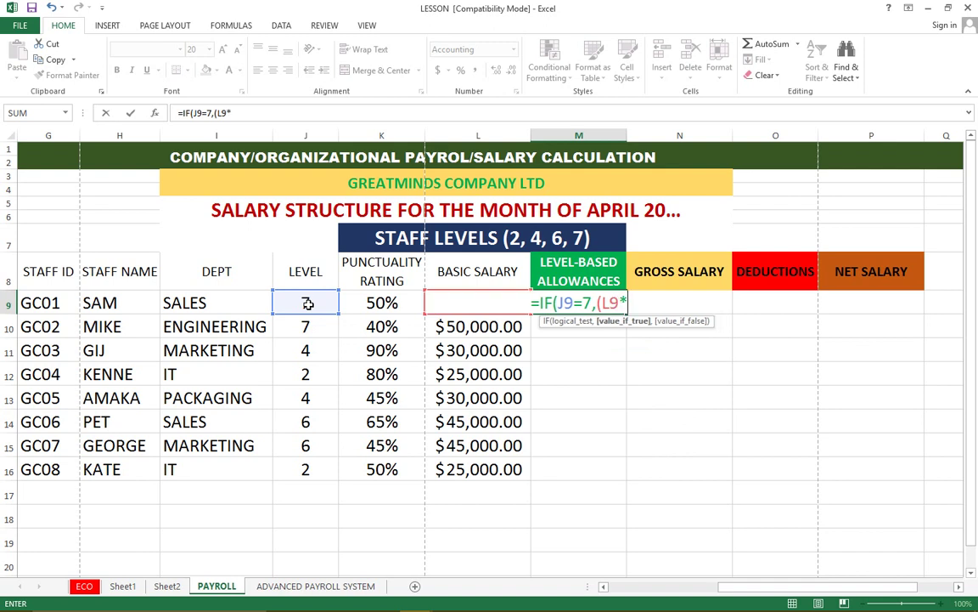
pyautogui.write('J')
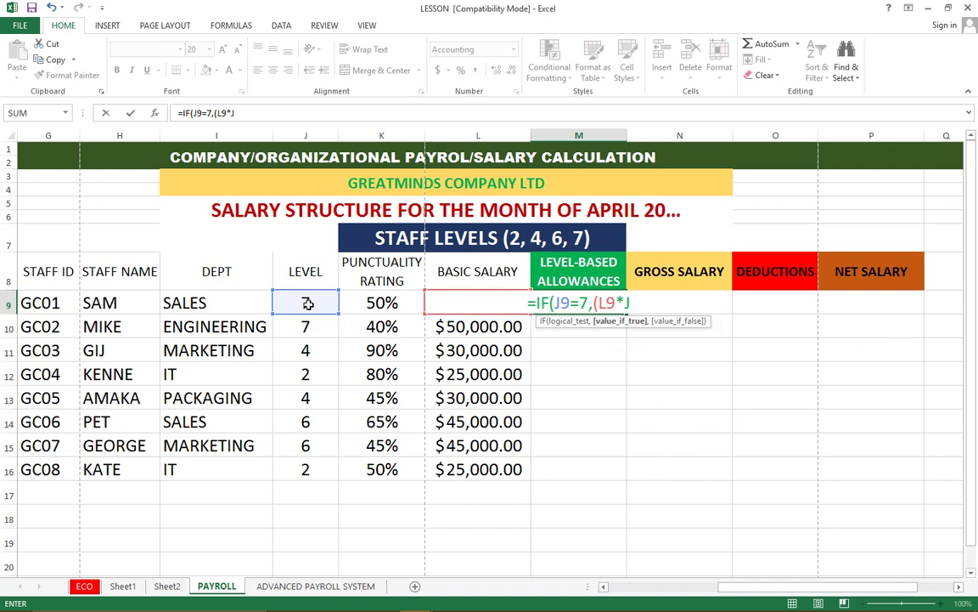
pyautogui.write('9%')
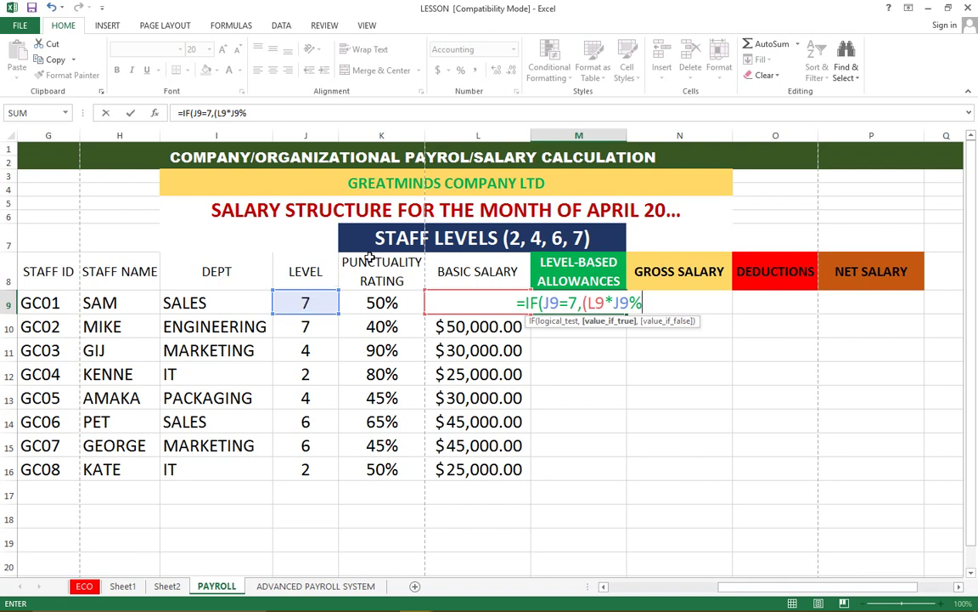
pyautogui.moveTo(614, 304); pyautogui.dragTo(629, 303)
pyautogui.write(')')
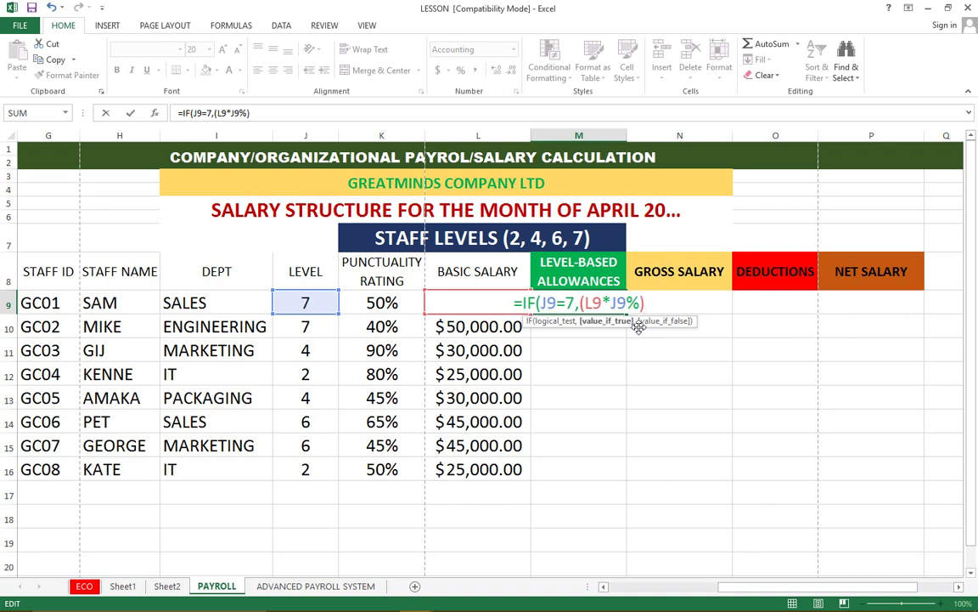
# Nest a second IF as the value-if-false argument in M9, testing level 6 with basic salary times level percentage: IF(J9=6,(L9*J9%
pyautogui.write(', ')
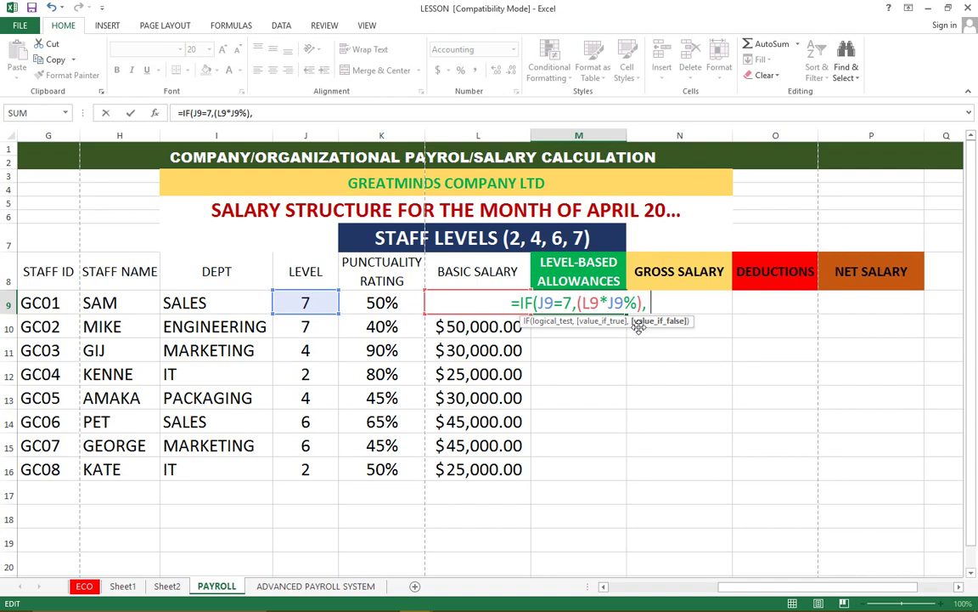
pyautogui.write('IF')
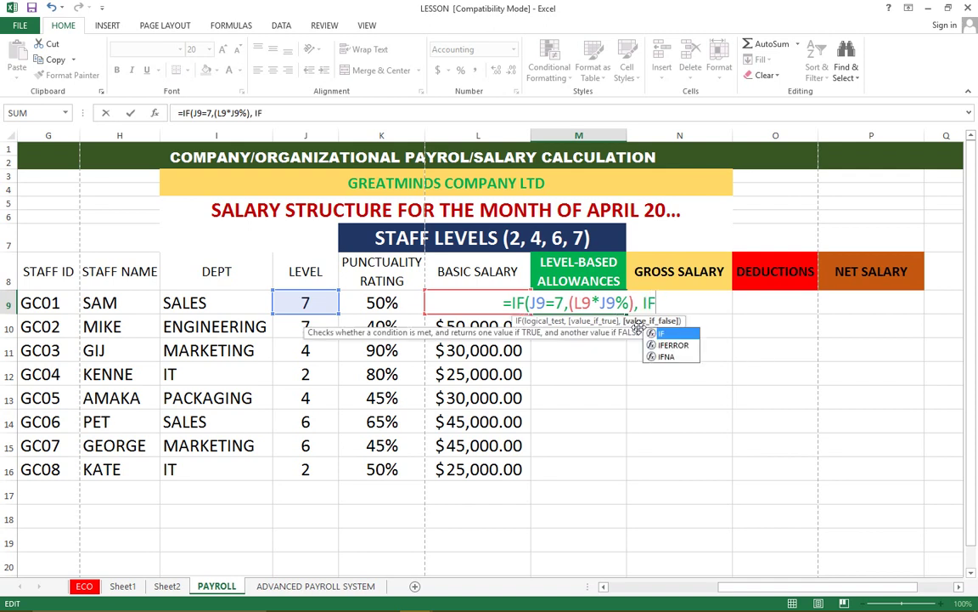
pyautogui.write('(')
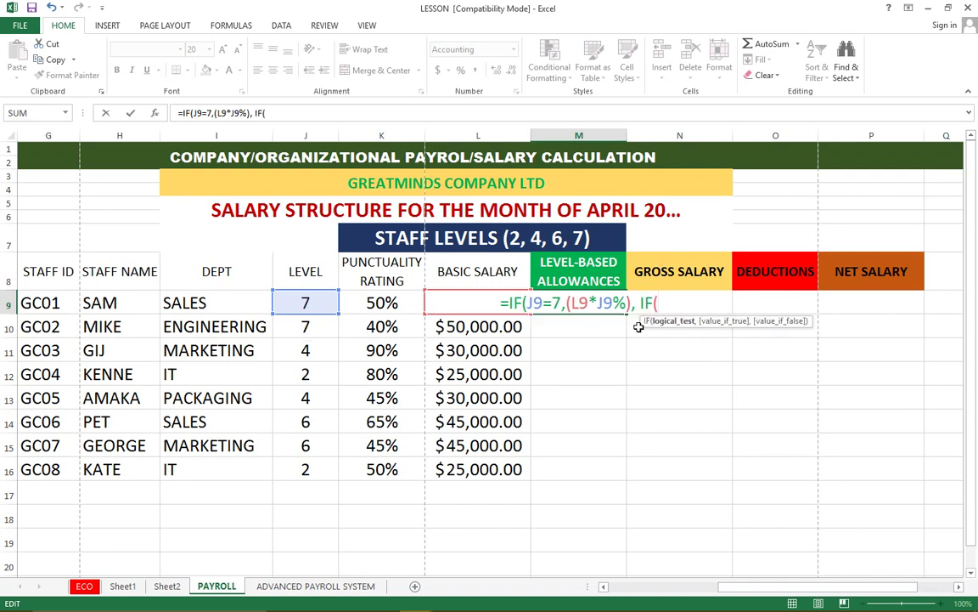
pyautogui.write('J9=')
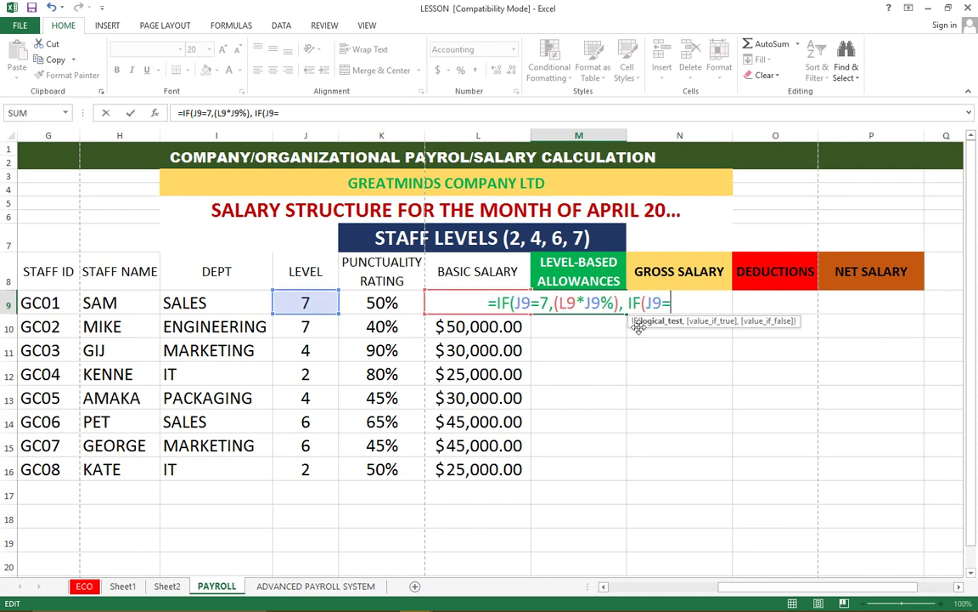
pyautogui.write('6,')
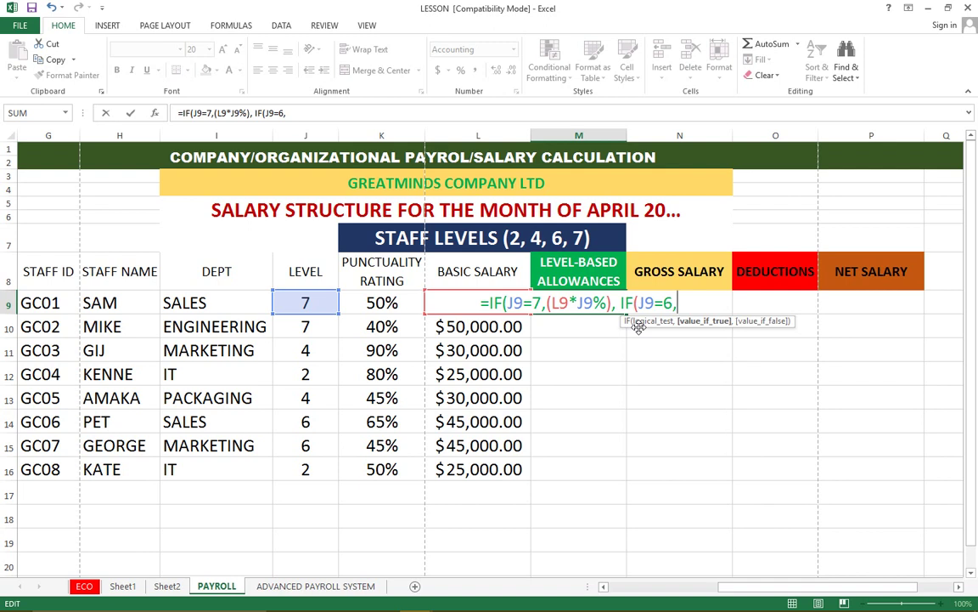
pyautogui.write('(L9')
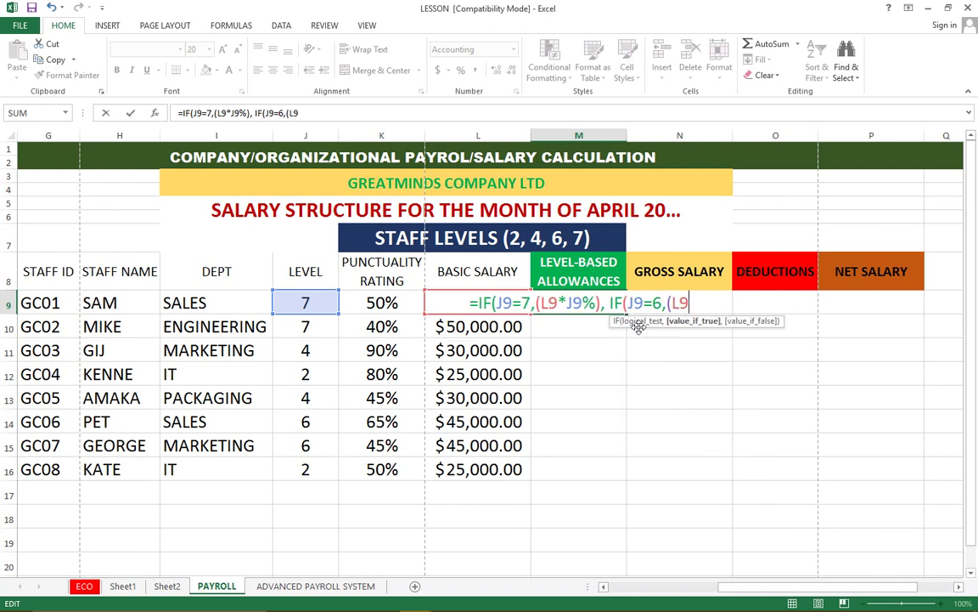
pyautogui.write('*')
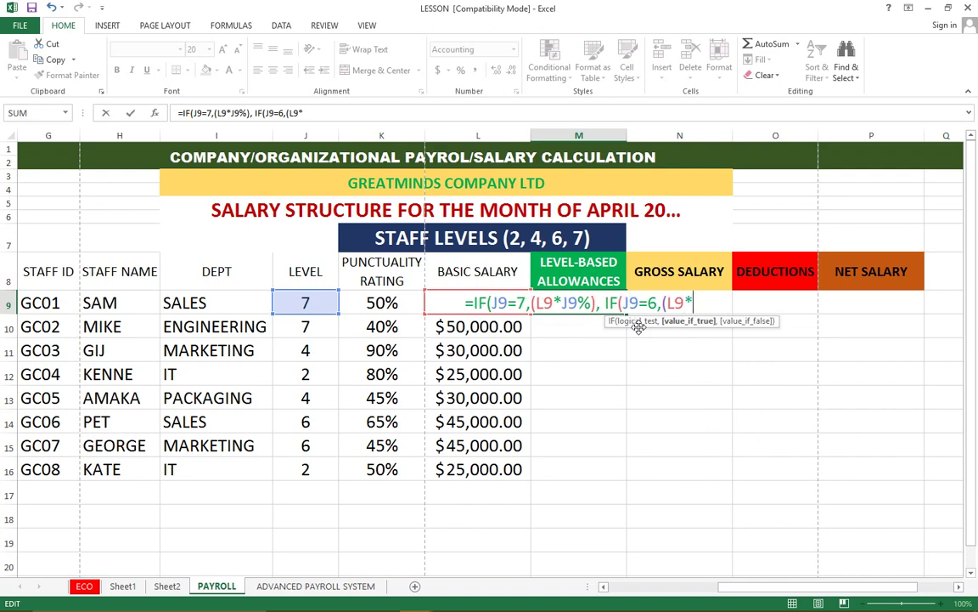
pyautogui.write('J9')
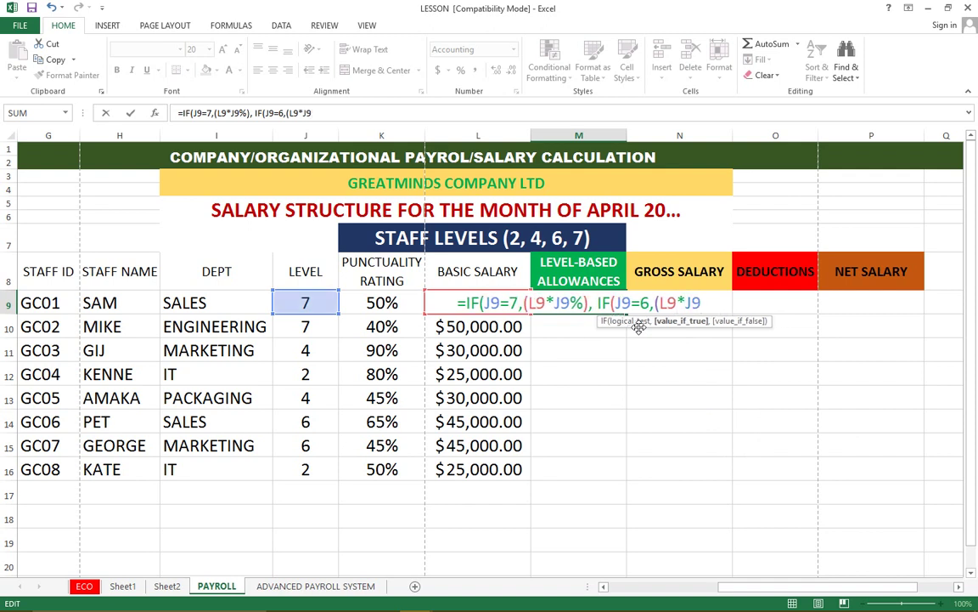
pyautogui.write('%')
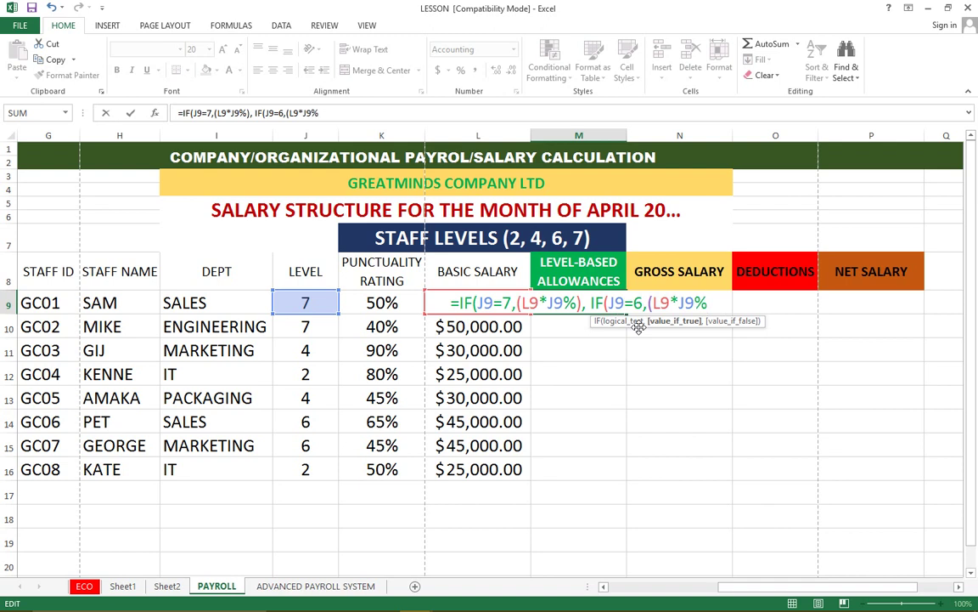
# Close the level 6 product and nest a third IF in the M9 formula for level 4: IF(J9=4,(L9*J9%)
pyautogui.write('), IF')
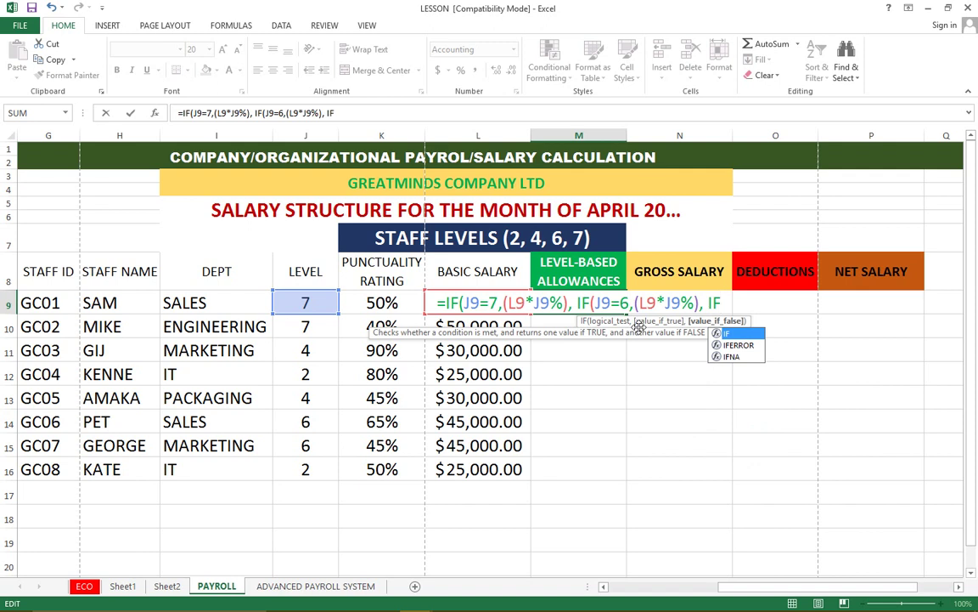
pyautogui.write('(')
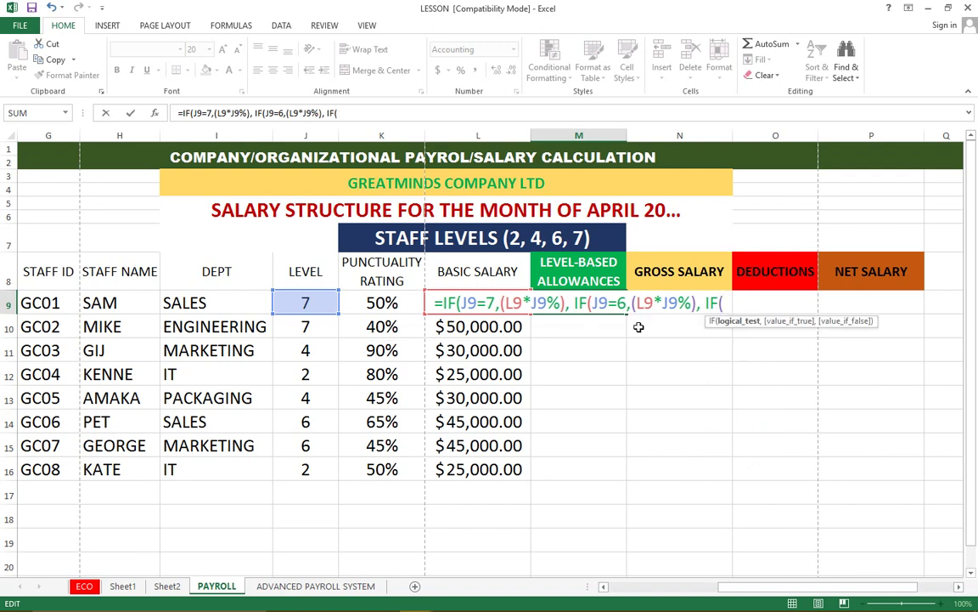
pyautogui.write('J9')
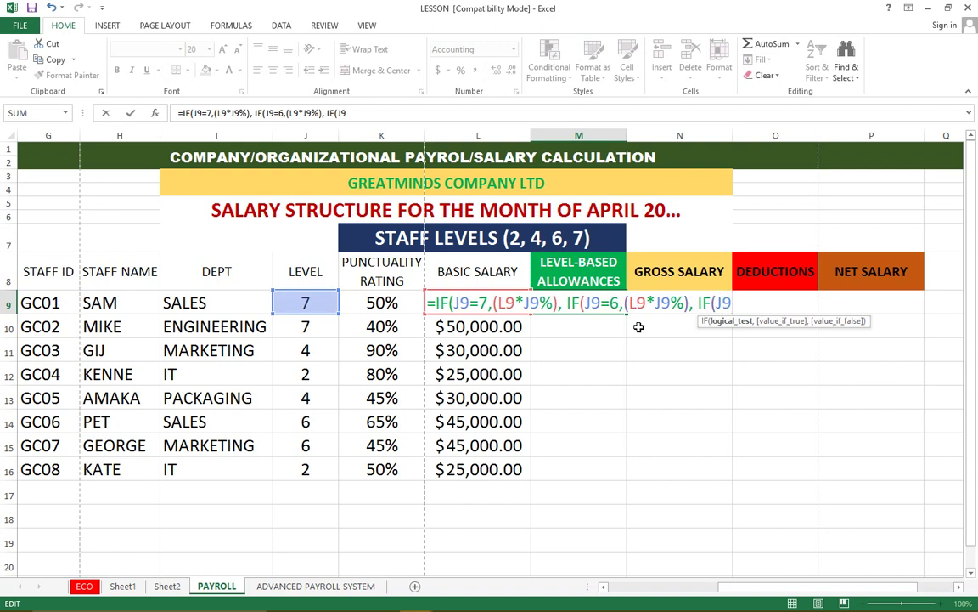
pyautogui.write('=')
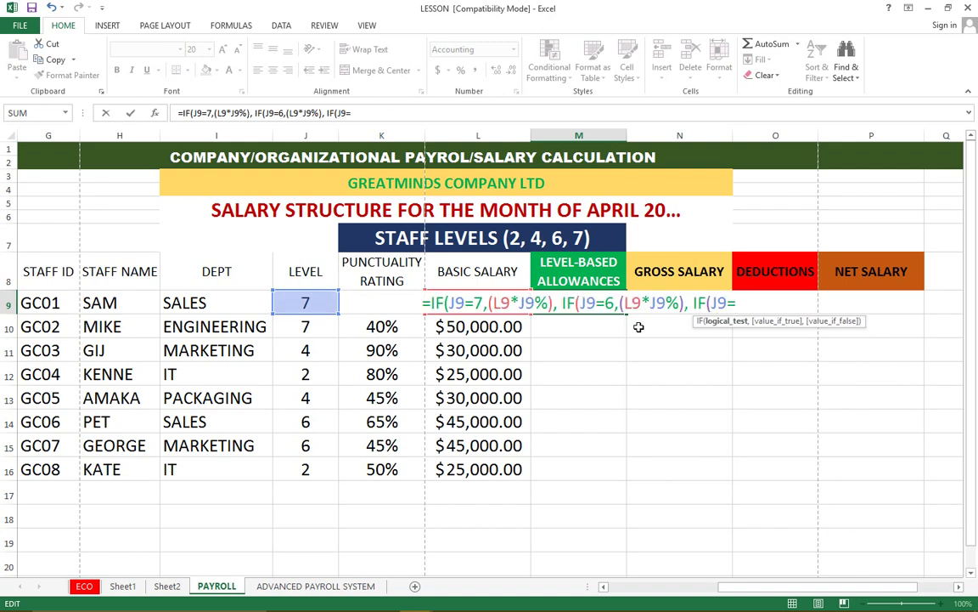
pyautogui.write('4')
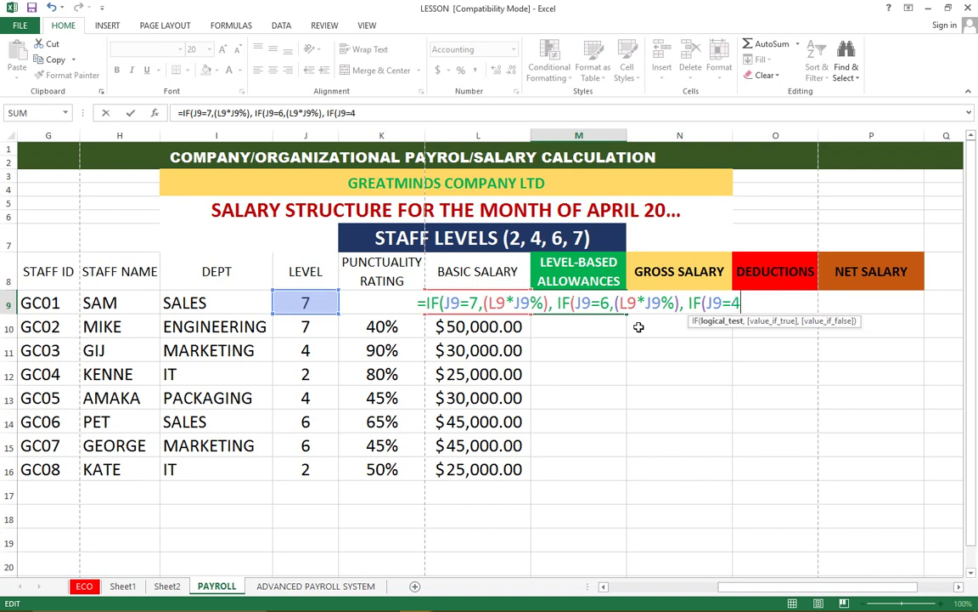
pyautogui.write(',(')
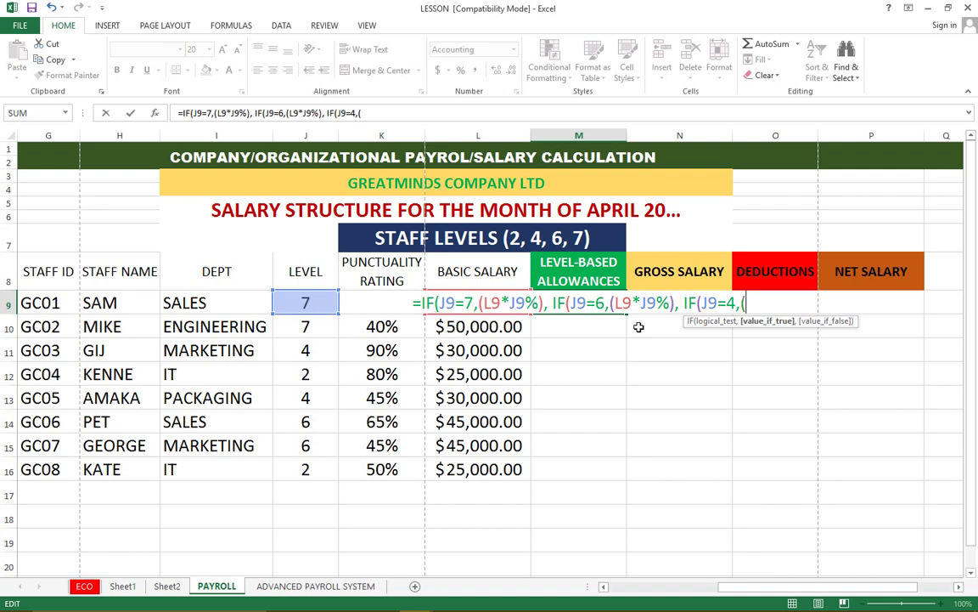
pyautogui.write('L9')
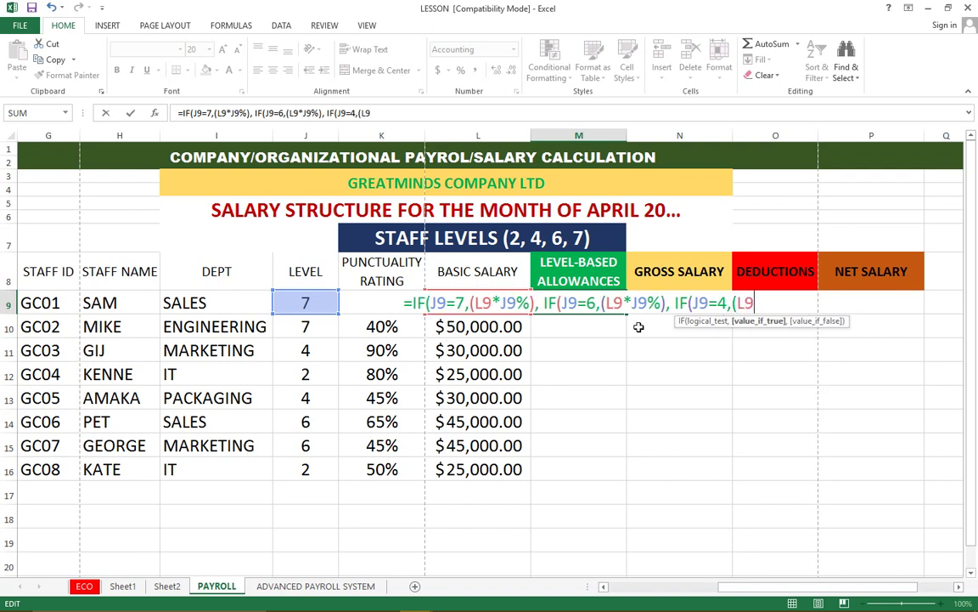
pyautogui.write('*J')
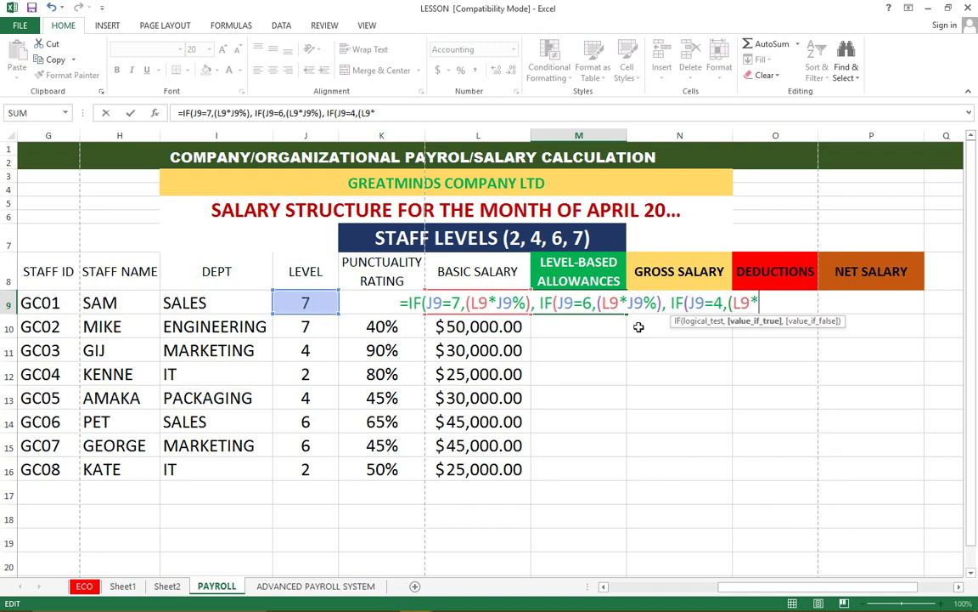
pyautogui.write('9%')
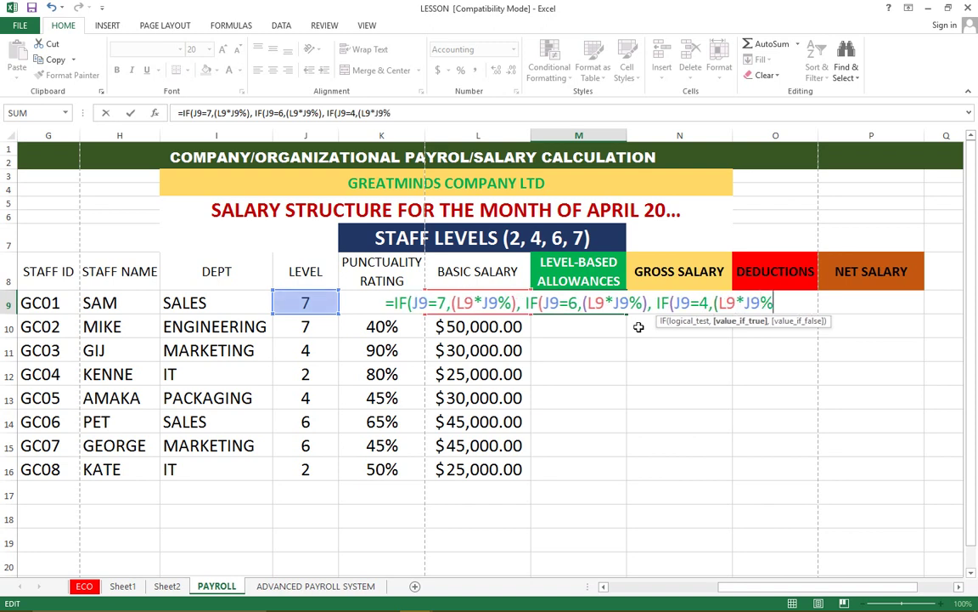
pyautogui.write(')')
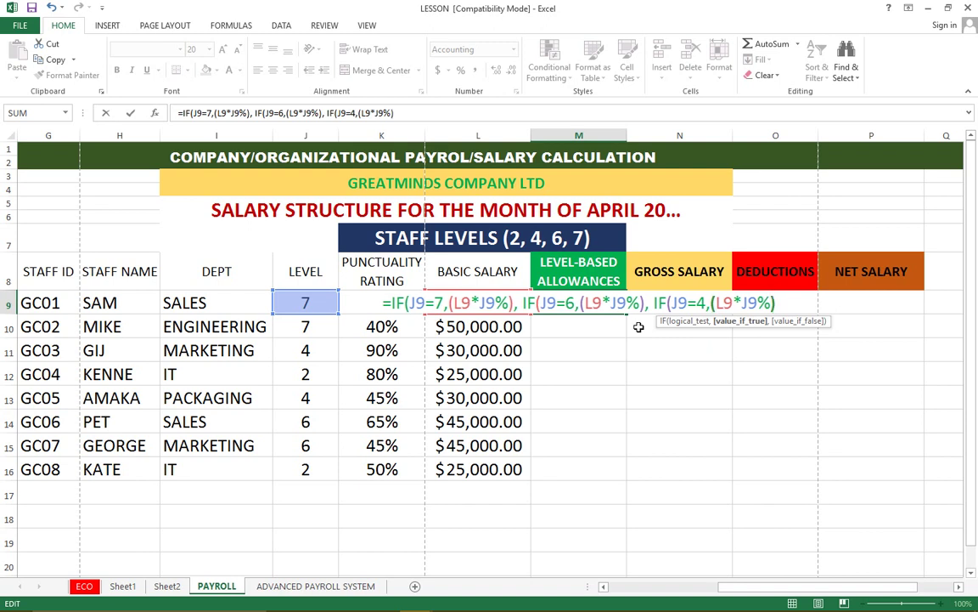
# Nest a fourth IF in the M9 formula for level 2: IF(J9=2,(L9*J9%)
pyautogui.write(', ')
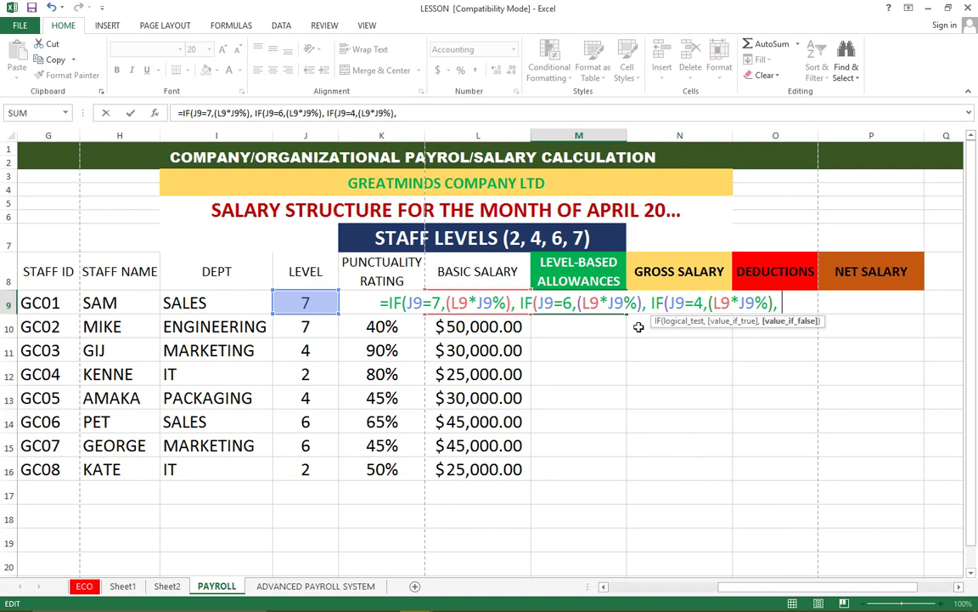
pyautogui.write('IF')
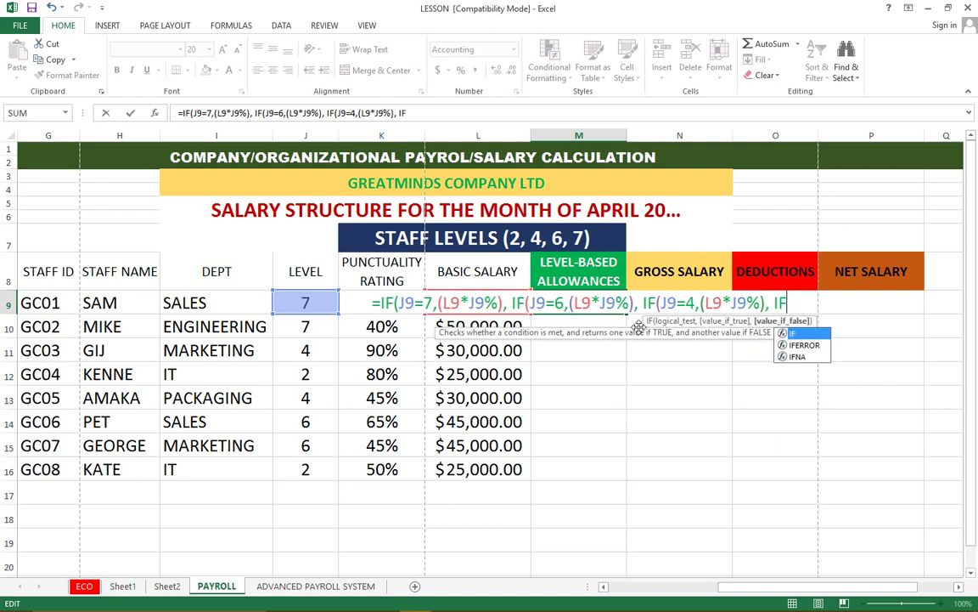
pyautogui.write('(')
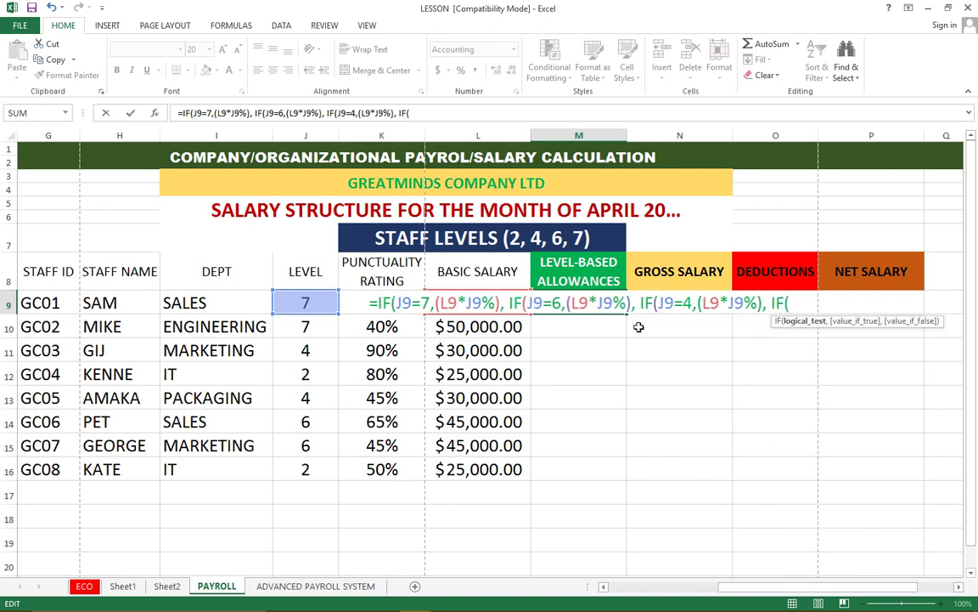
pyautogui.write('J9')
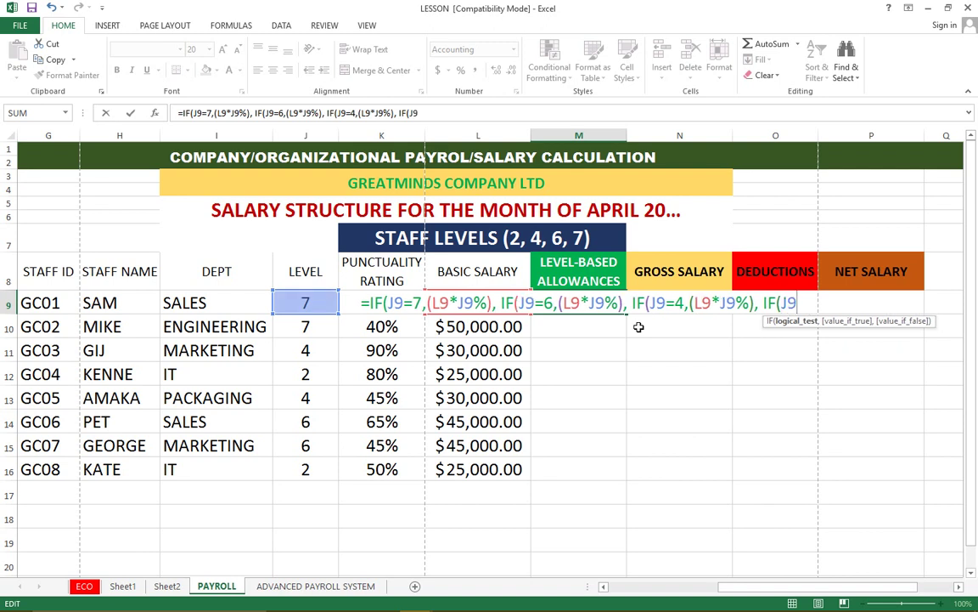
pyautogui.write('=2')
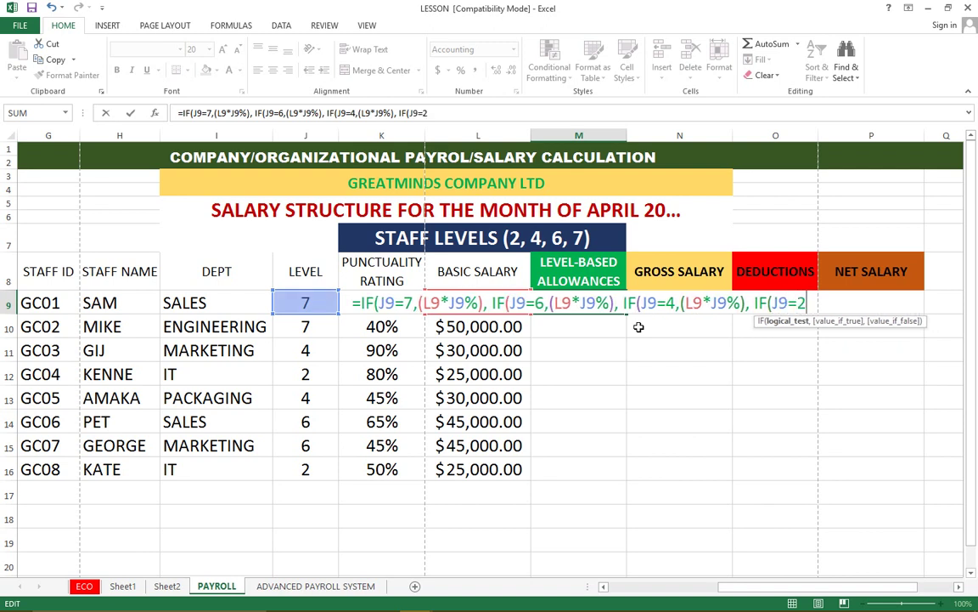
pyautogui.write(',')
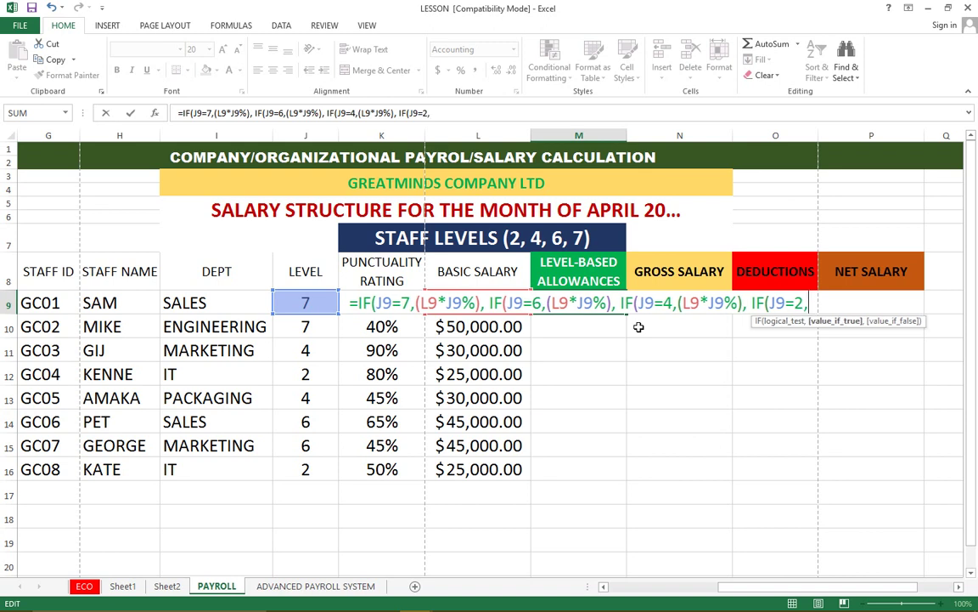
pyautogui.write('(')
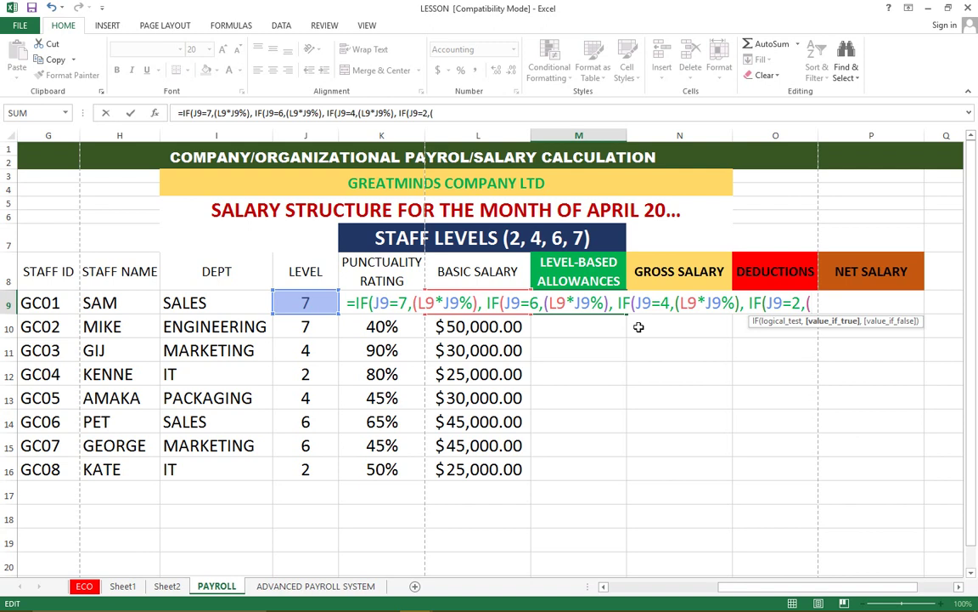
pyautogui.write('L9')
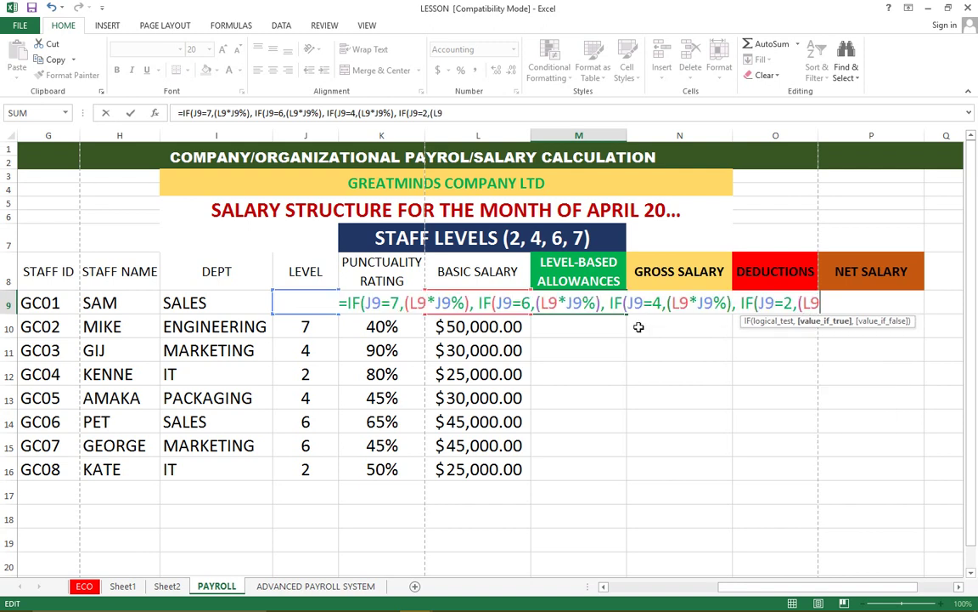
pyautogui.write('*J')
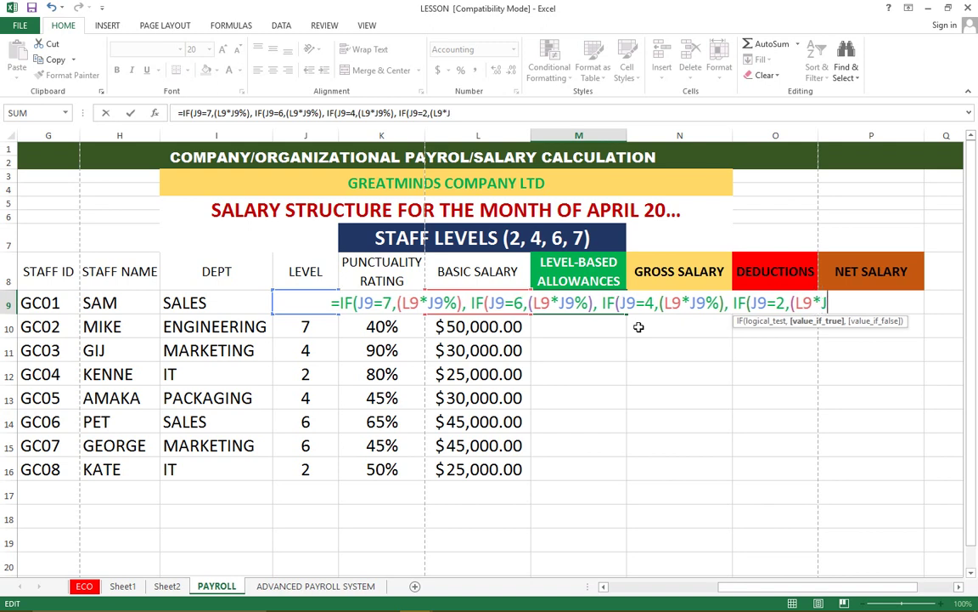
pyautogui.write('9%')
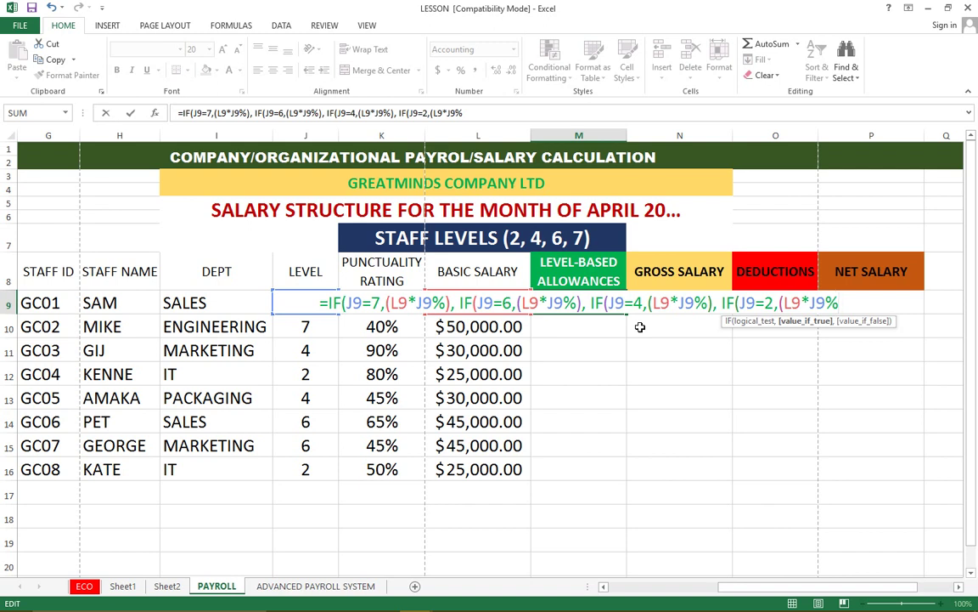
pyautogui.write(')')
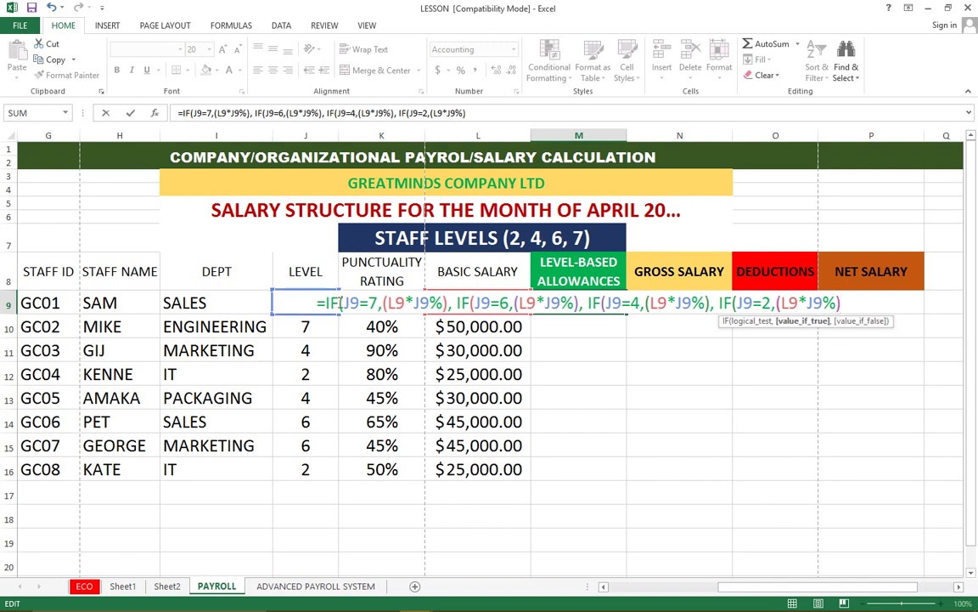
# Check the opening bracket of each IF in the M9 formula, close all four nested IFs with )))) and enter the formula
pyautogui.click(342, 303)
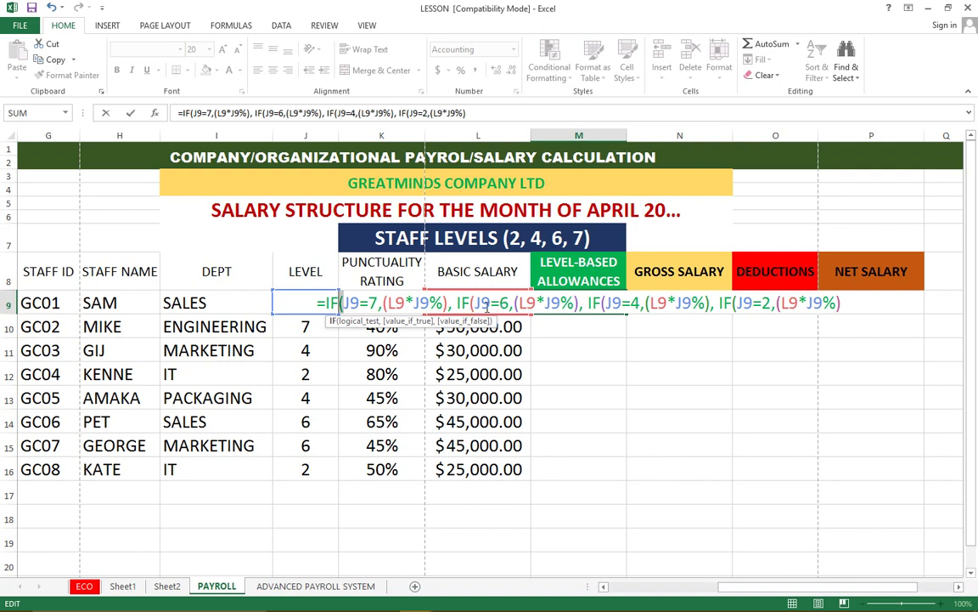
pyautogui.click(478, 302)
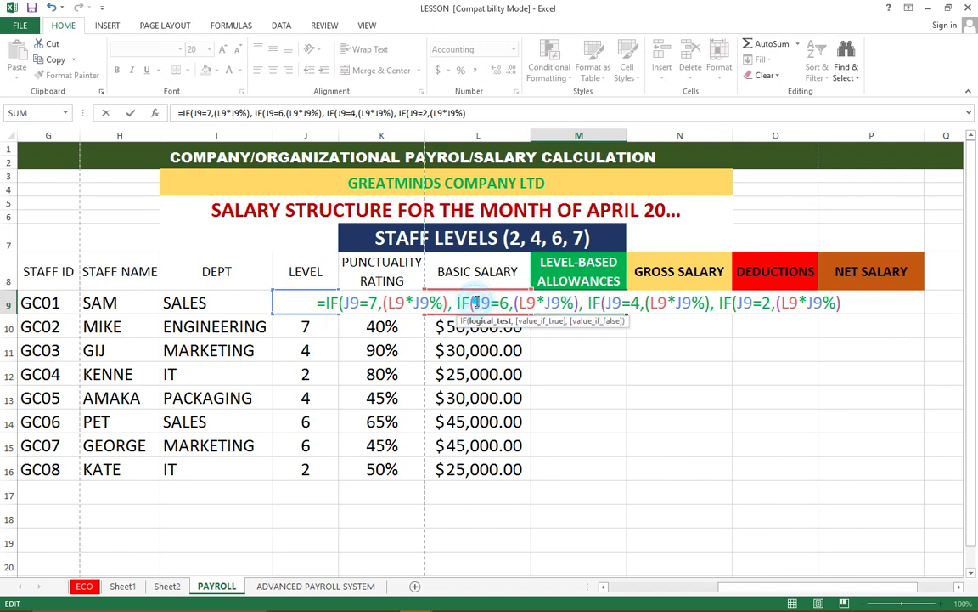
pyautogui.click(609, 303)
pyautogui.click(733, 303)
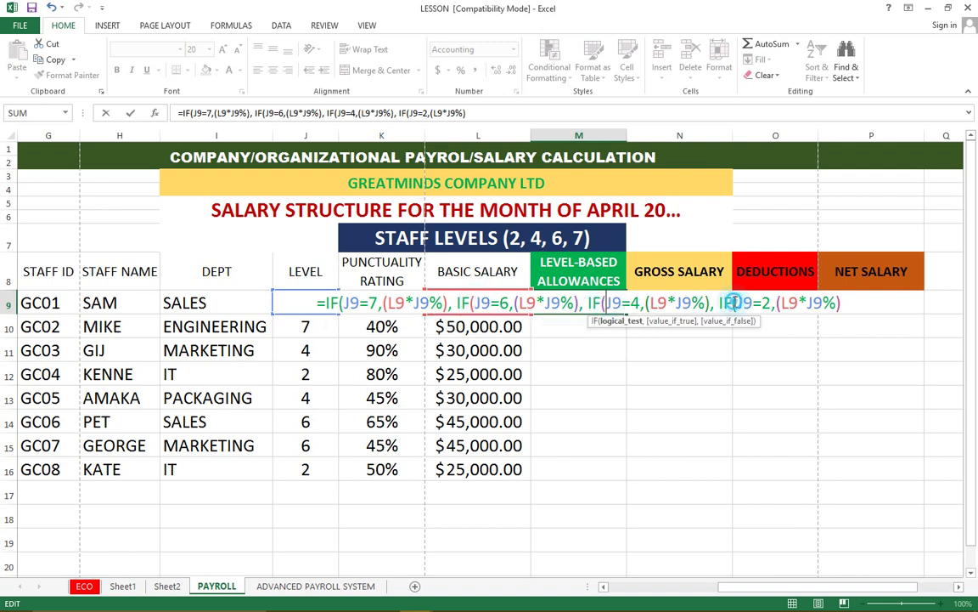
pyautogui.click(846, 302)
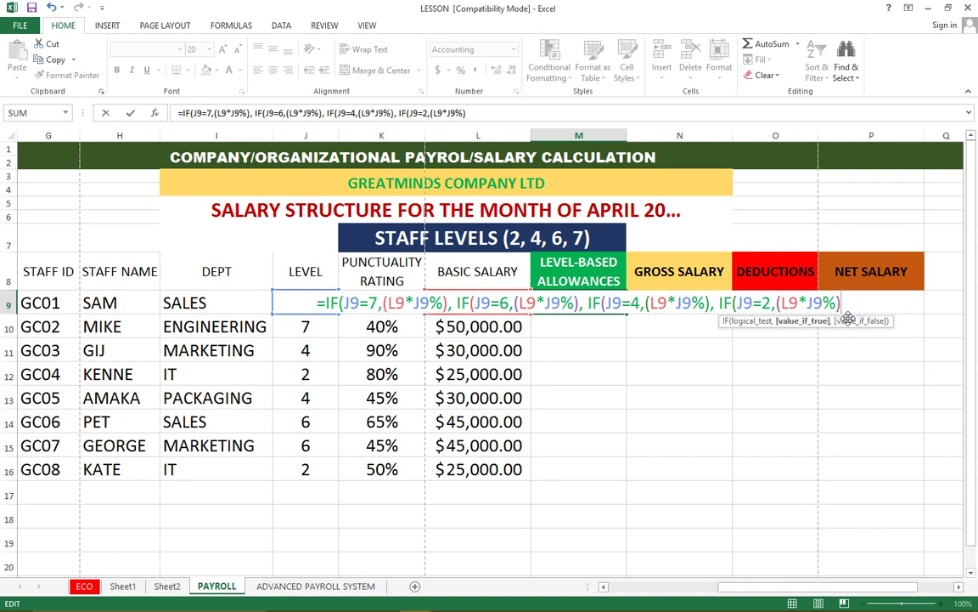
pyautogui.write(')))')
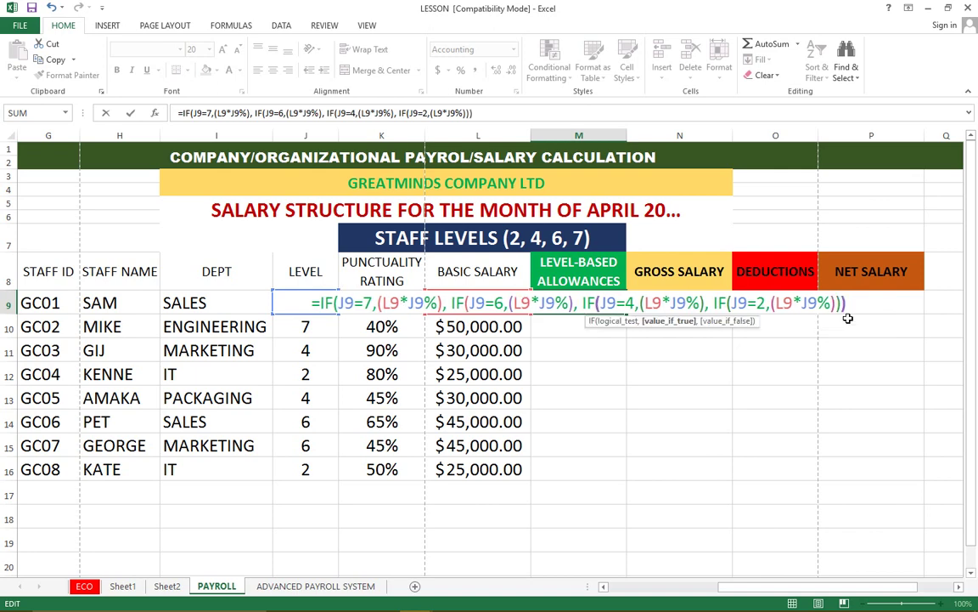
pyautogui.write(')')
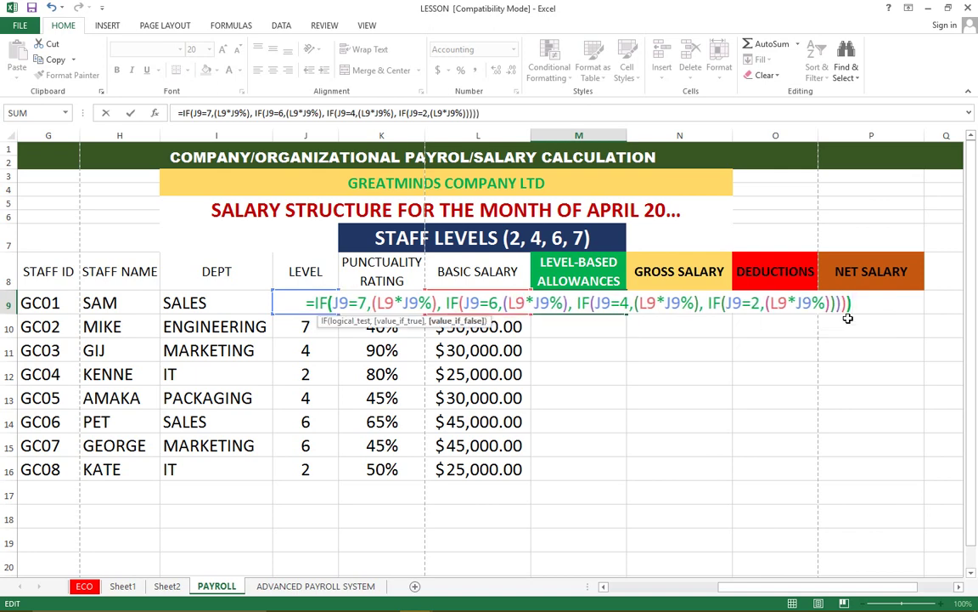
pyautogui.press('Return')
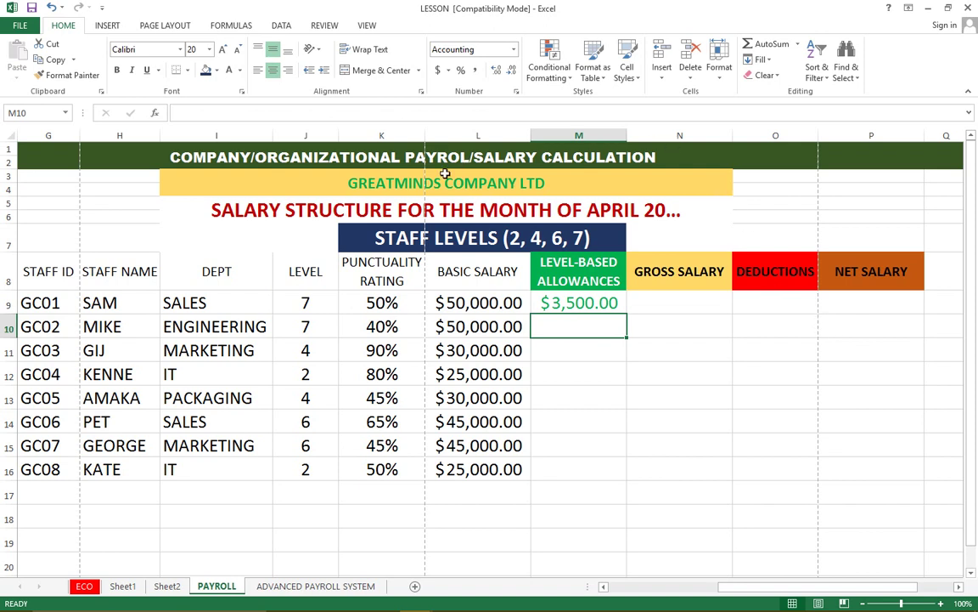
# Examine the allowance in M9 against the staff level in J9 and the basic salary in L9
pyautogui.click(564, 303)
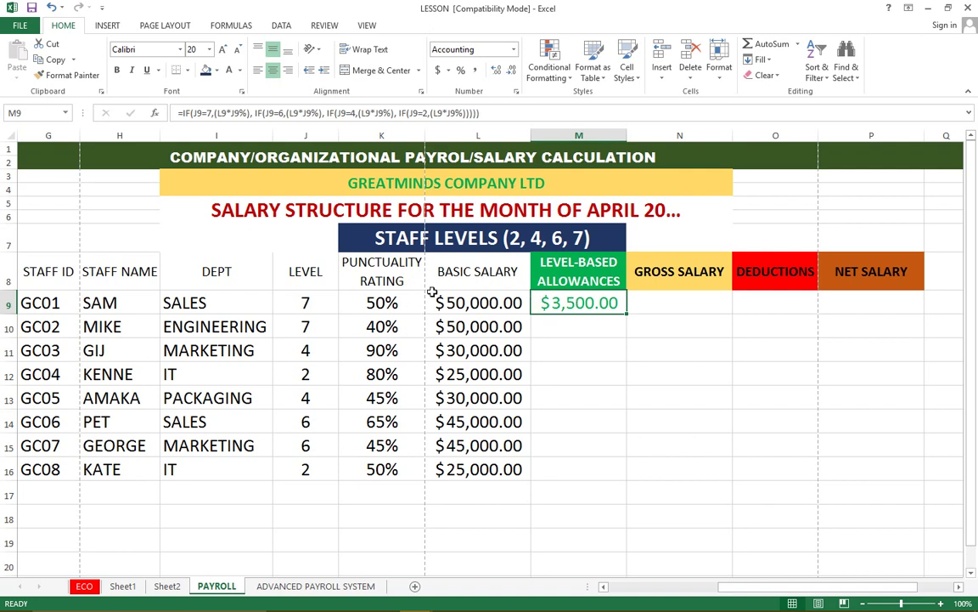
pyautogui.click(306, 303)
pyautogui.click(461, 310)
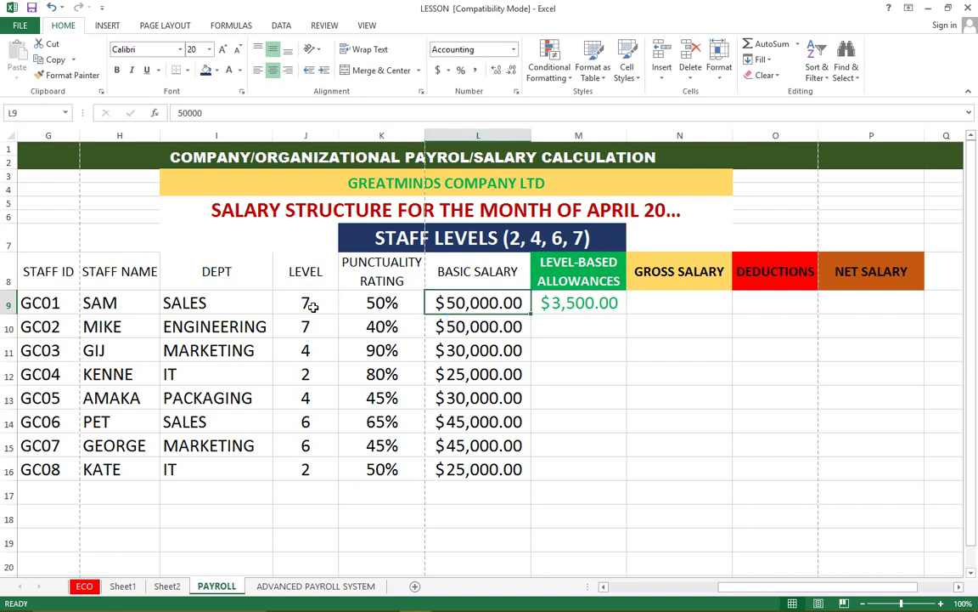
pyautogui.click(305, 308)
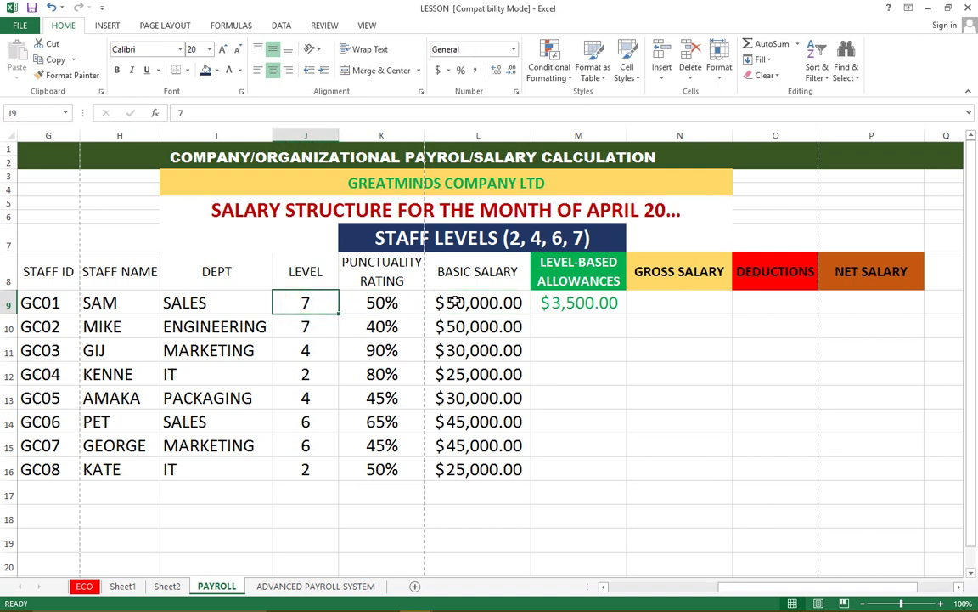
pyautogui.click(463, 304)
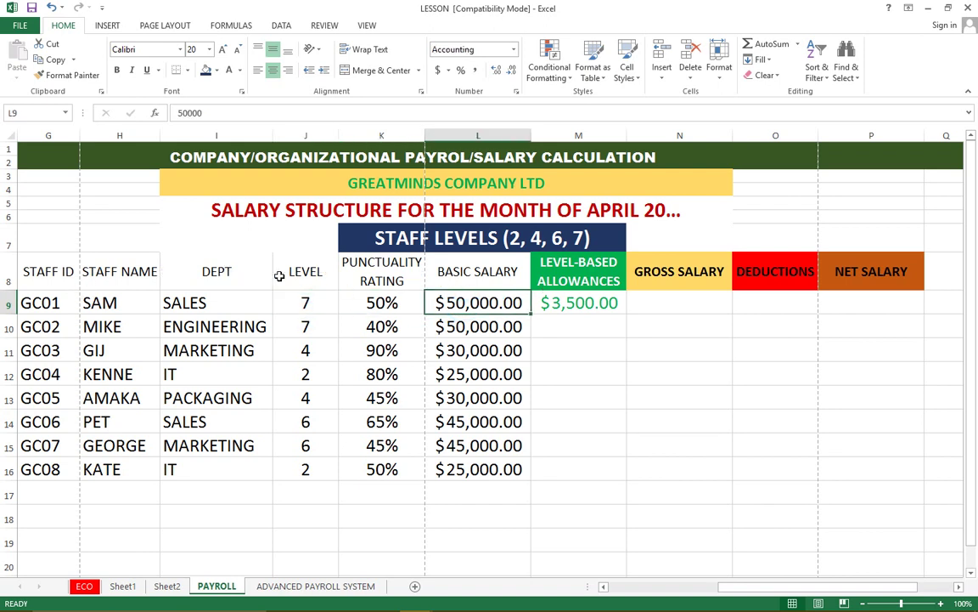
pyautogui.click(306, 303)
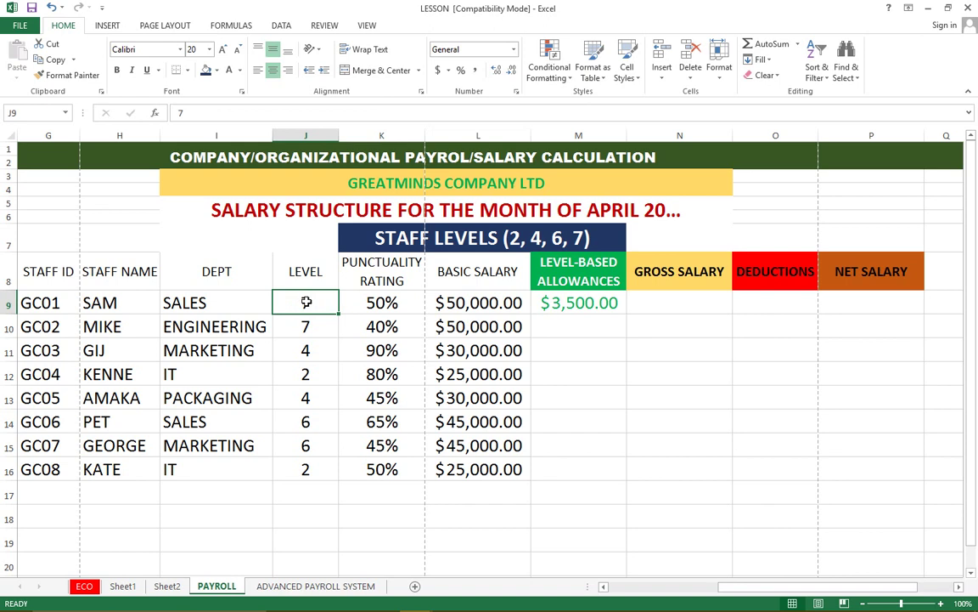
pyautogui.click(473, 302)
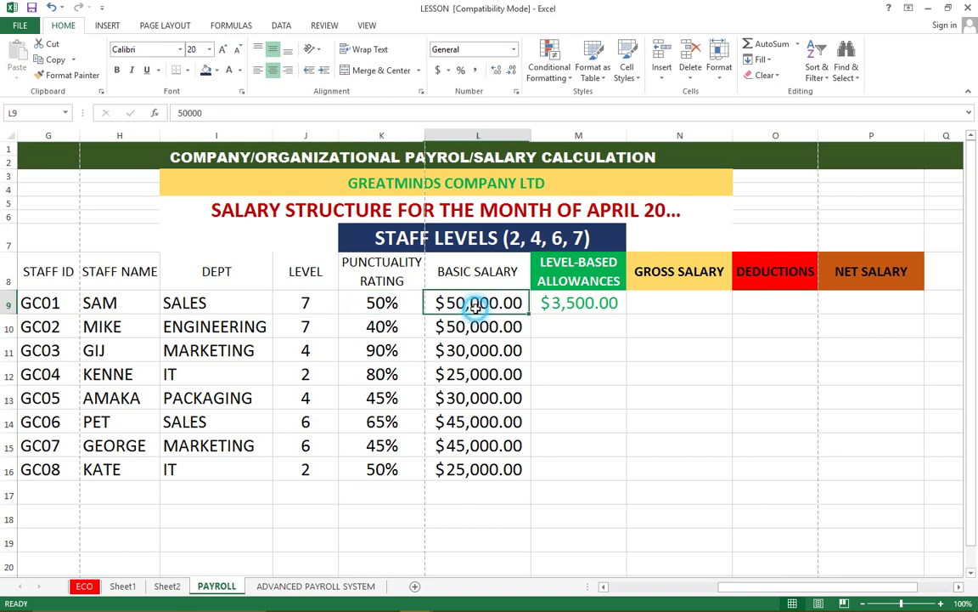
# Fill the level-based allowance formula from M9 down through M16 for the remaining staff
pyautogui.click(574, 304)
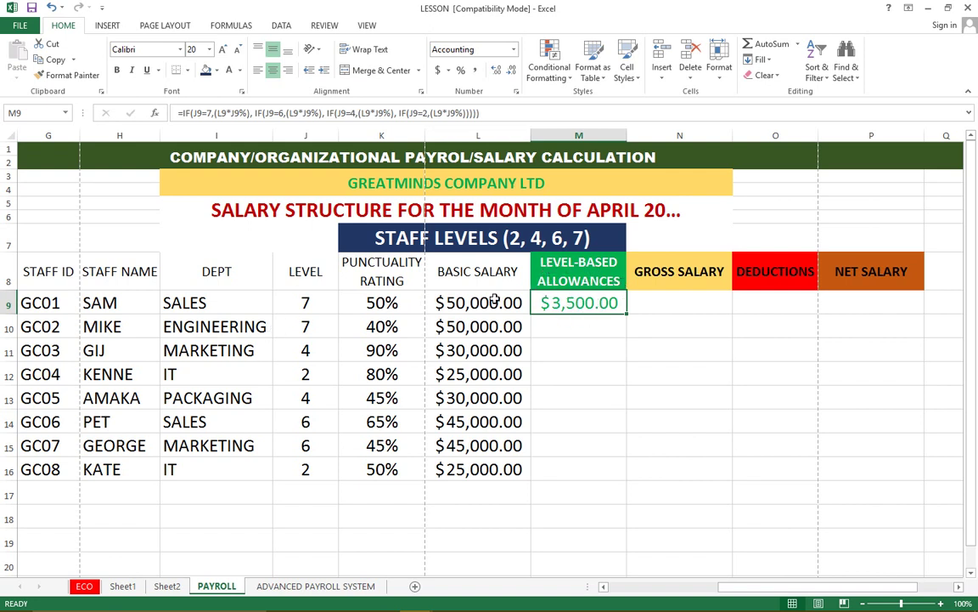
pyautogui.doubleClick(627, 314)
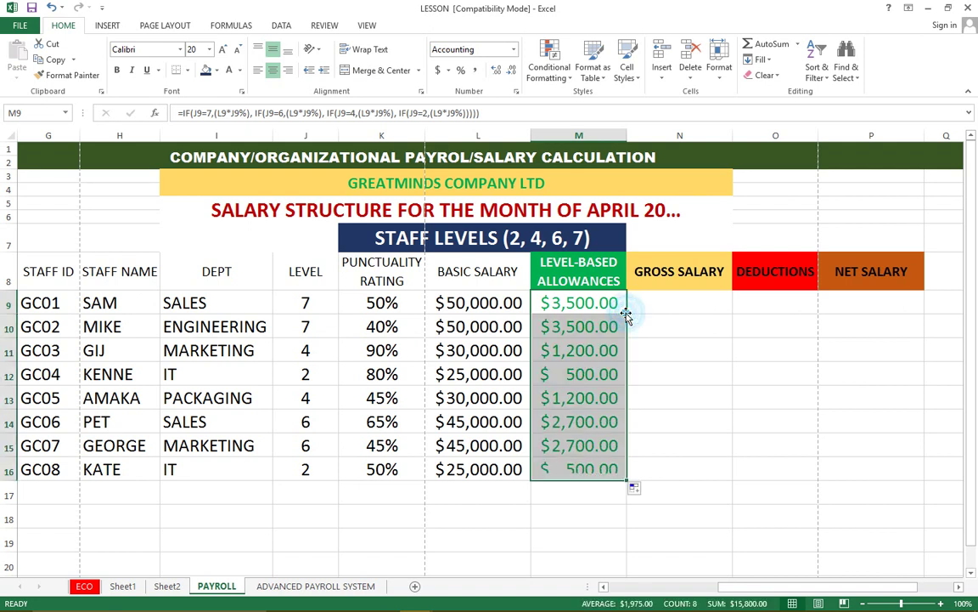
# Review the filled level-based allowances in column M against the staff levels in column J, ending at the GROSS SALARY heading
pyautogui.click(575, 322)
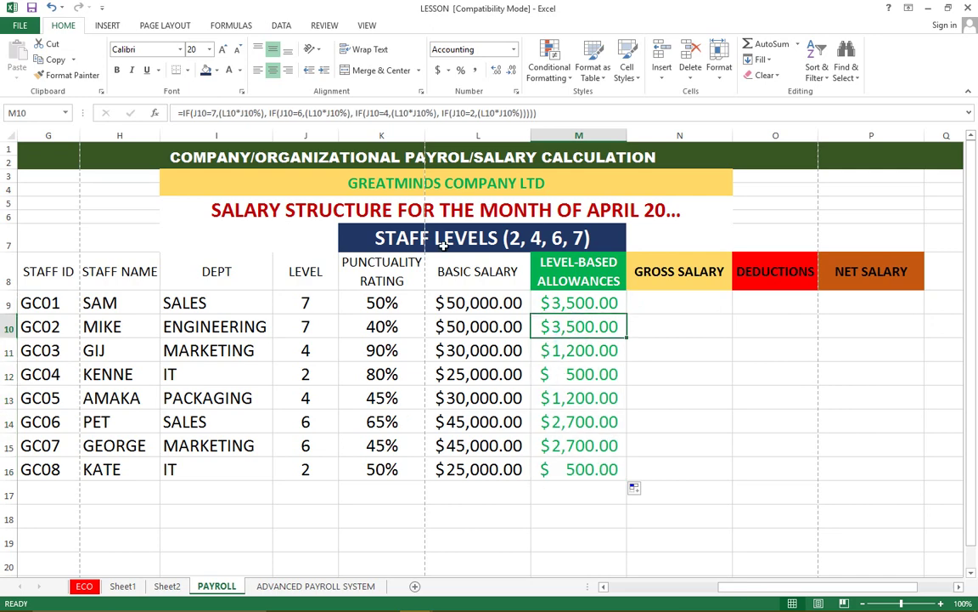
pyautogui.click(305, 303)
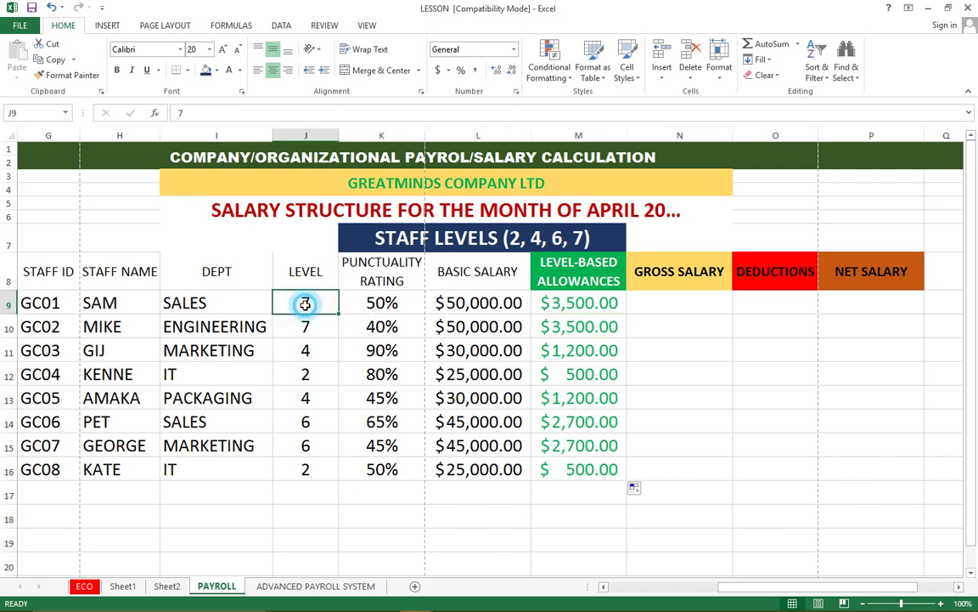
pyautogui.click(582, 304)
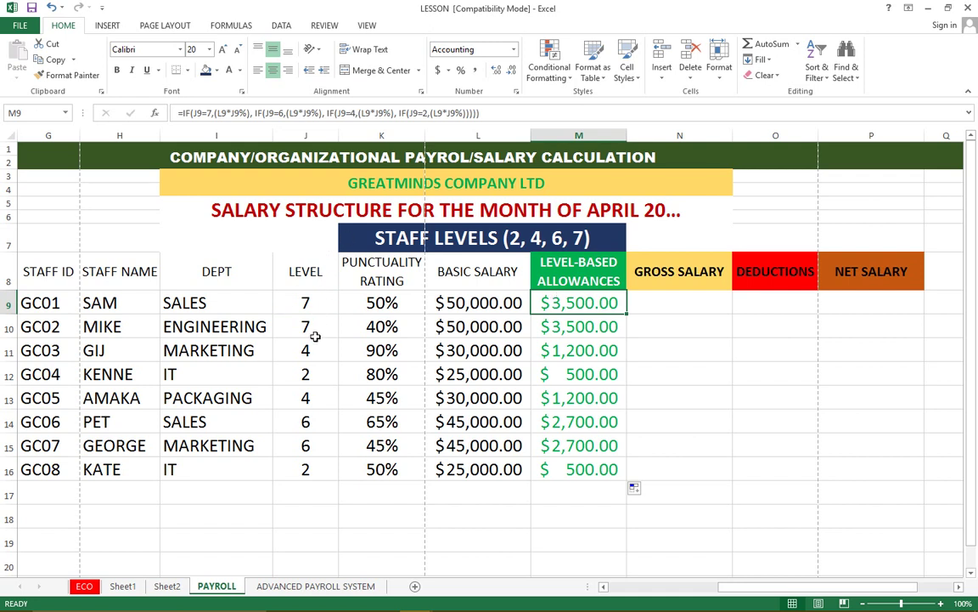
pyautogui.click(303, 301)
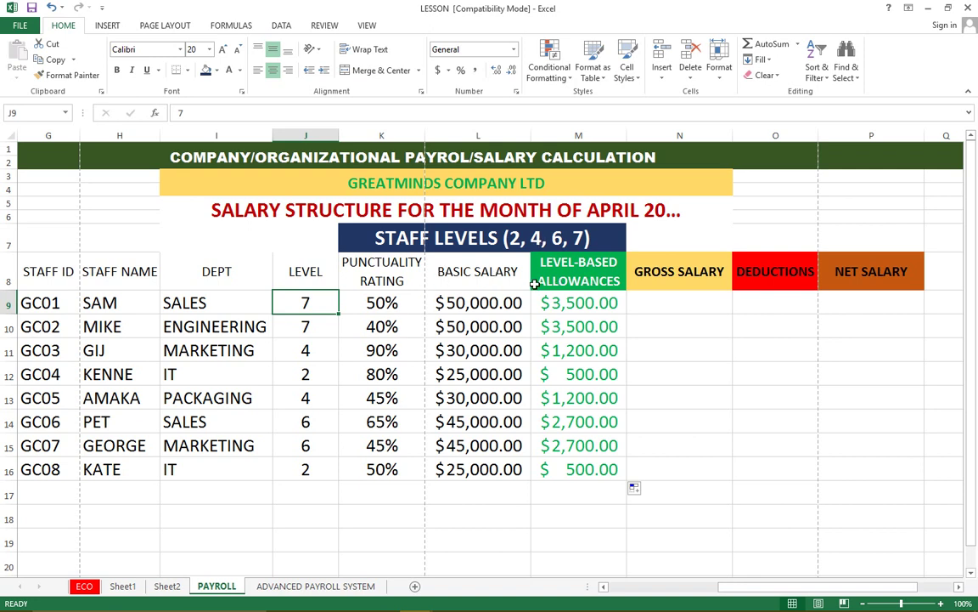
pyautogui.click(311, 350)
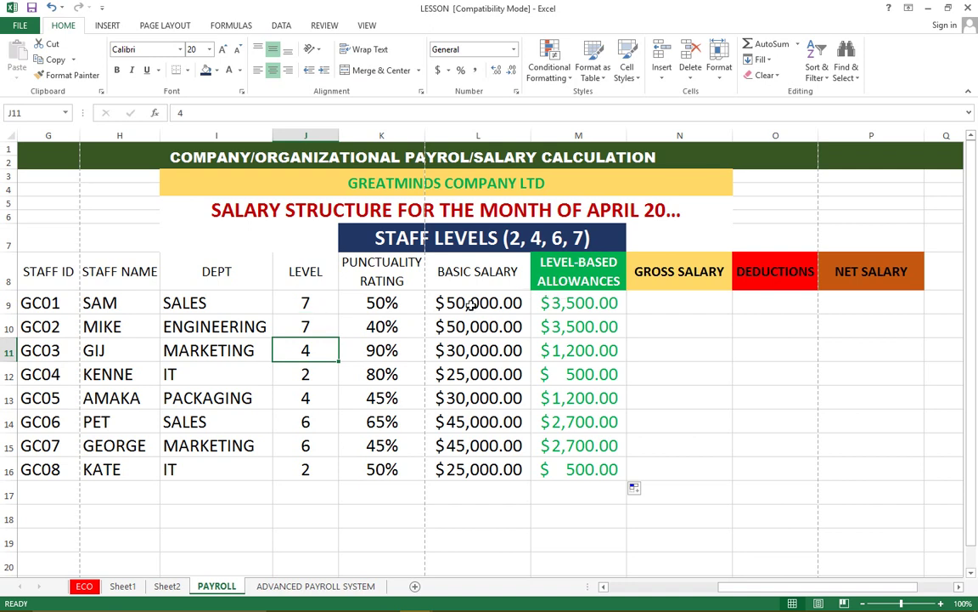
pyautogui.click(573, 303)
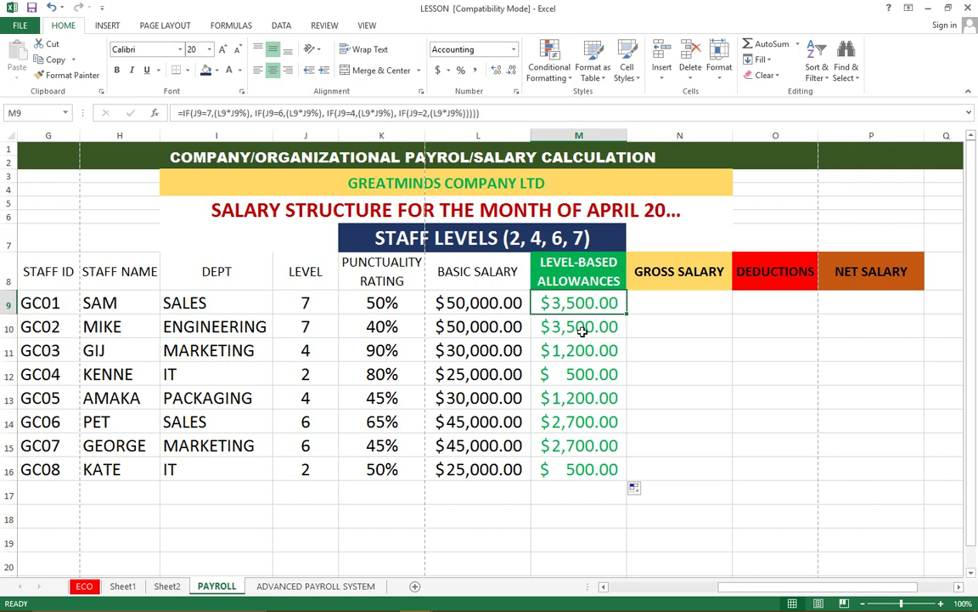
pyautogui.click(582, 329)
pyautogui.click(576, 350)
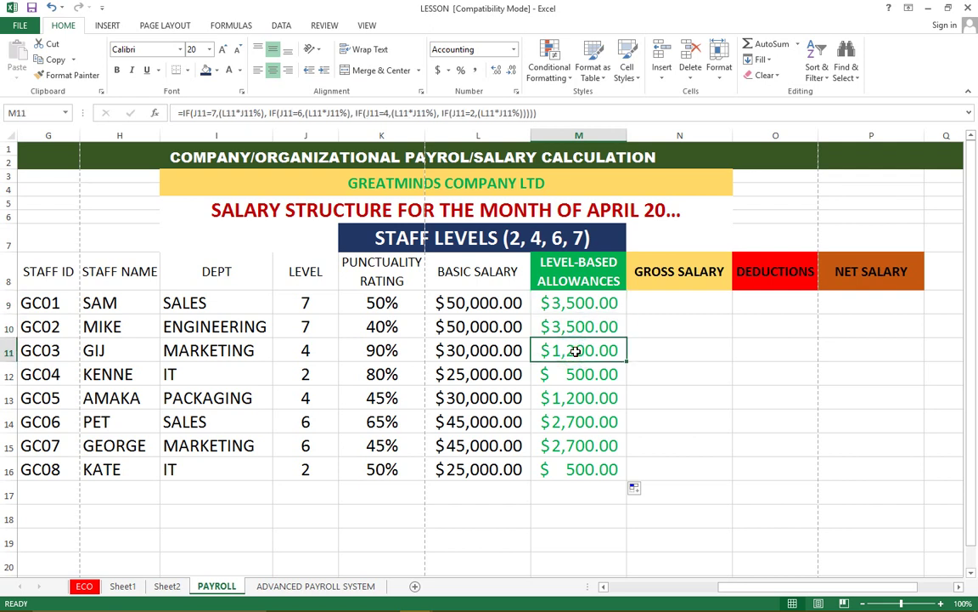
pyautogui.click(577, 375)
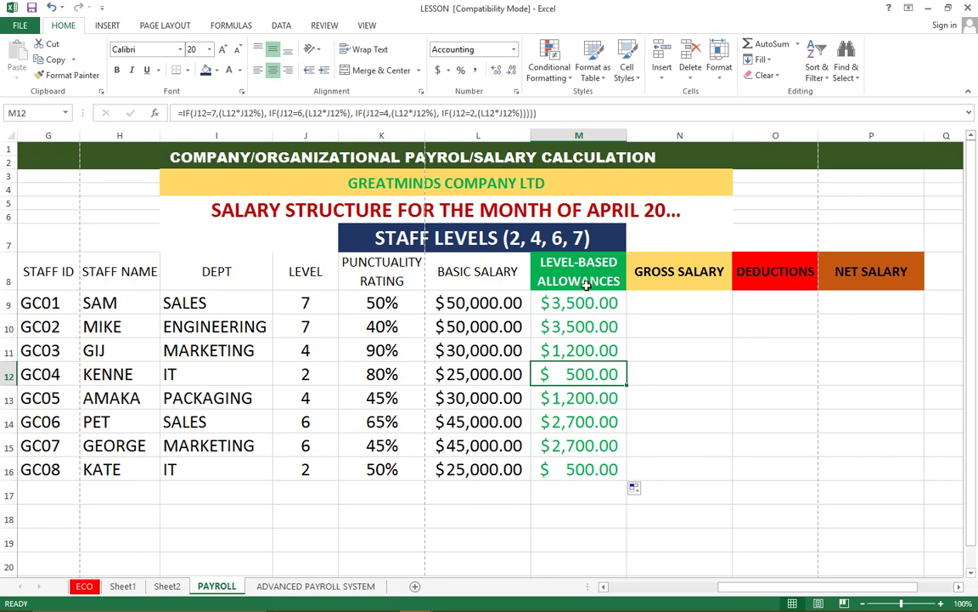
pyautogui.click(673, 272)
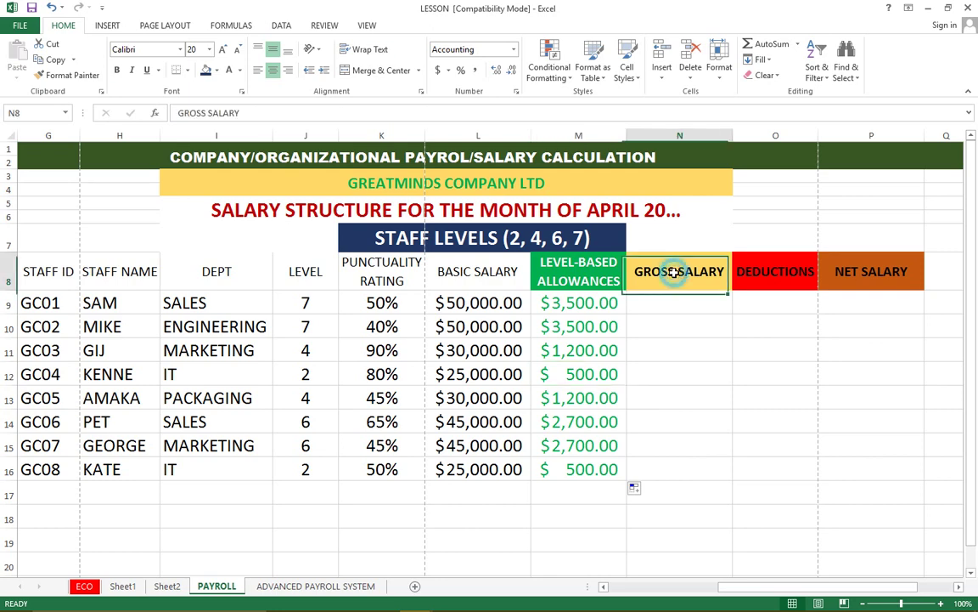